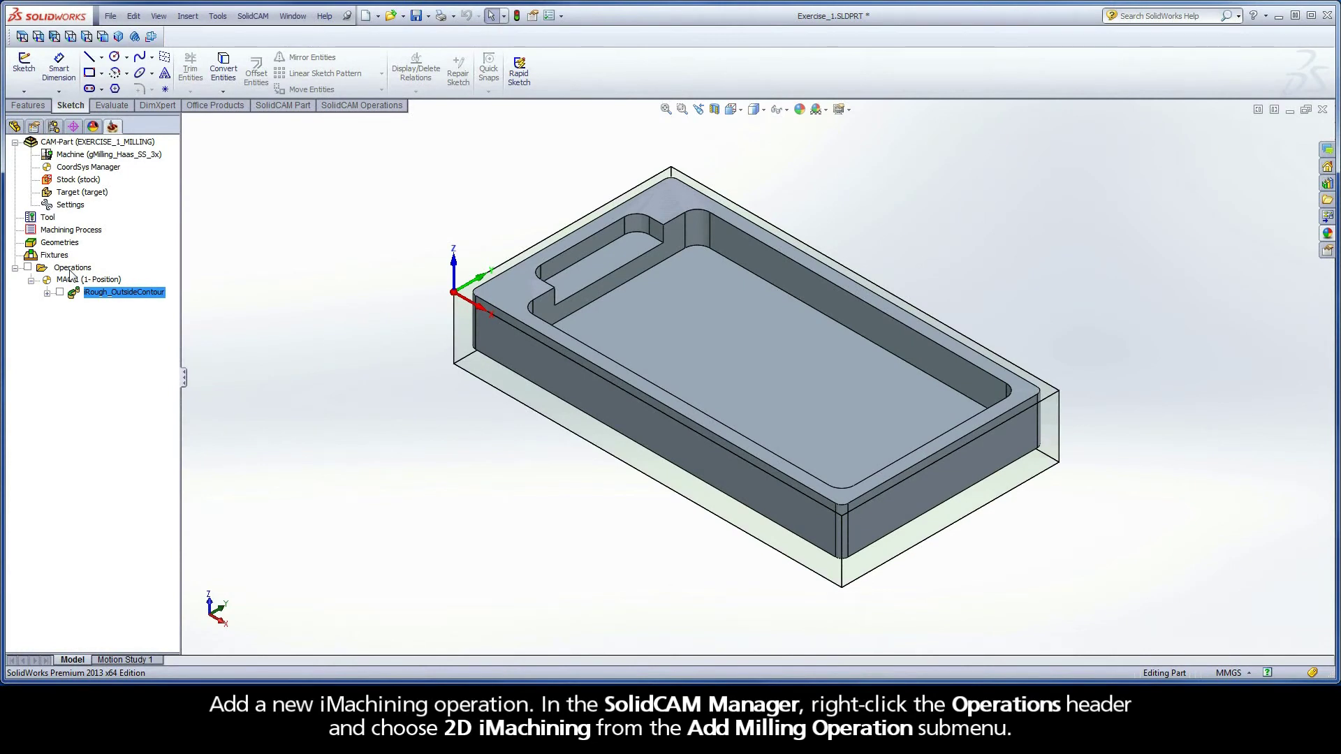
Add a new 2D iMachining milling operation to the CAM-Part's operations.
{"action": "right_click", "coordinate": [70, 271]}
{"action": "mouse_move", "coordinate": [112, 296]}
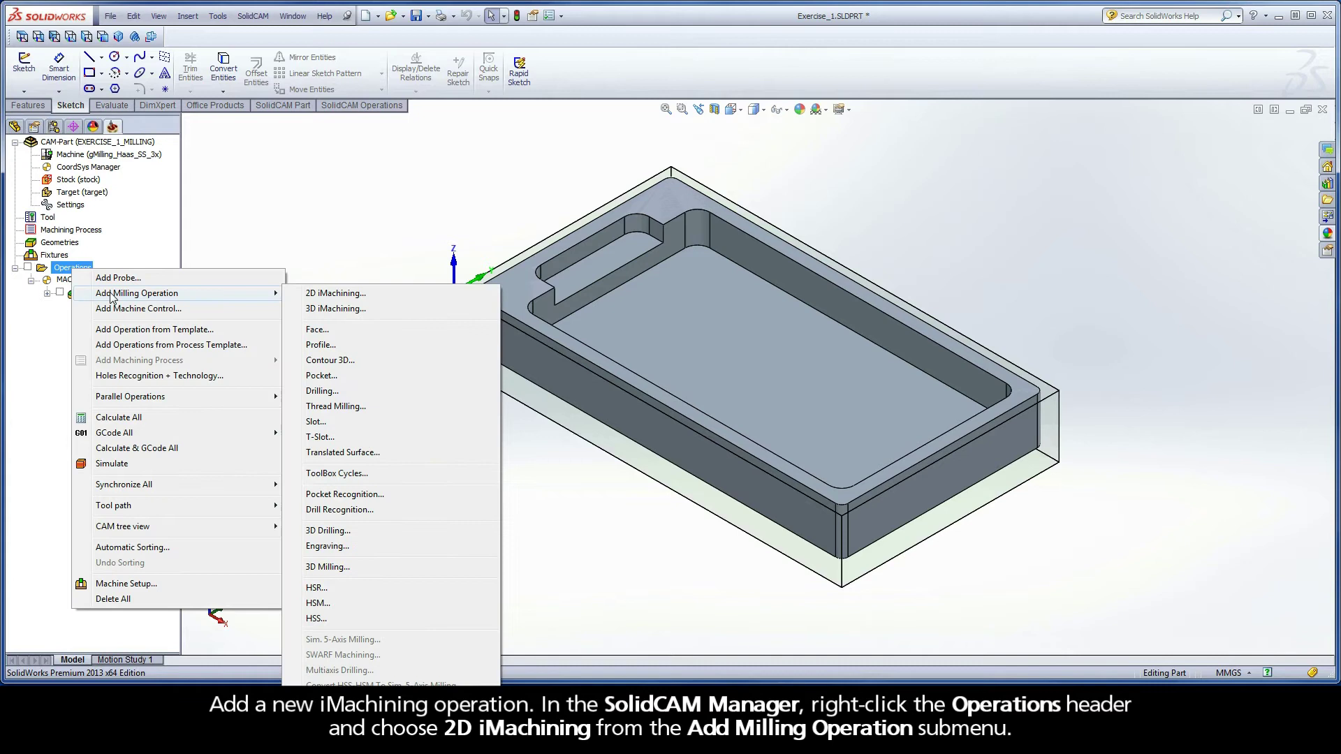
{"action": "left_click", "coordinate": [366, 296]}
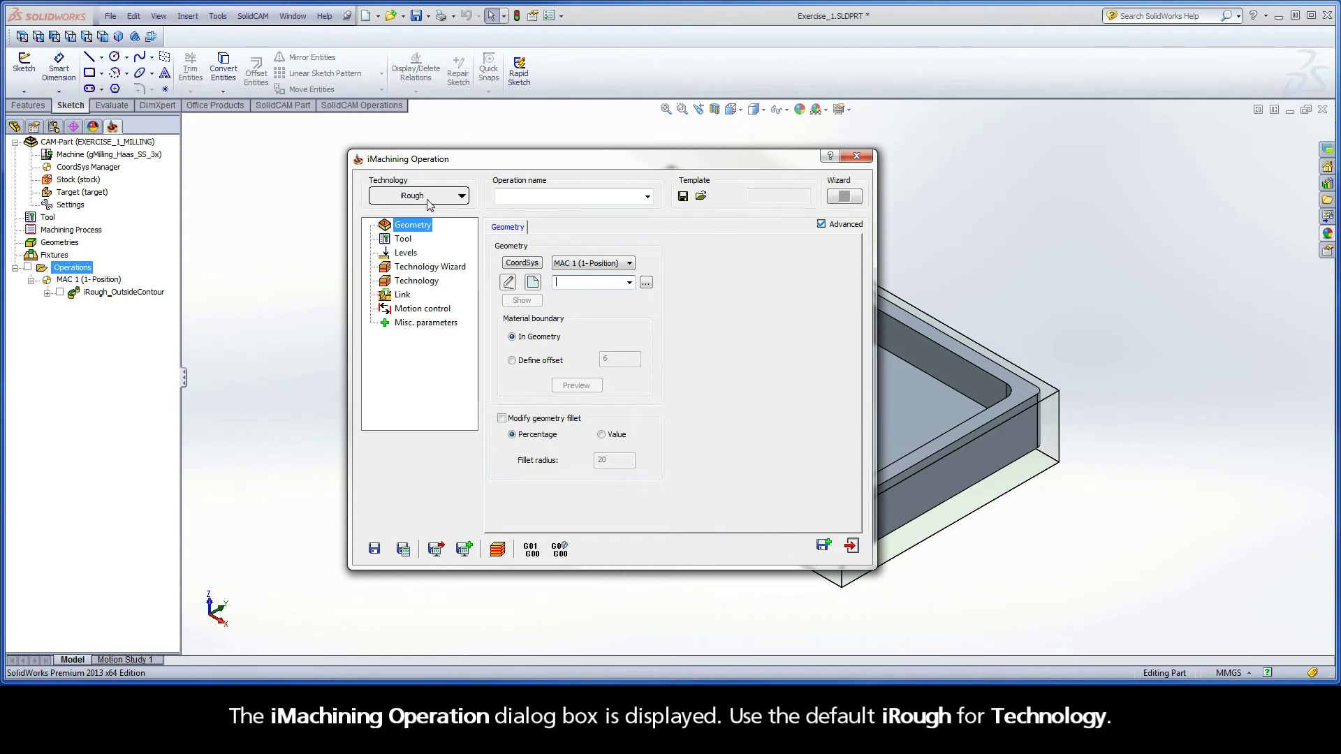
Define the operation's geometry as a closed chain along the center pocket's lower contour, using Auto-constant Z from its long back edge.
{"action": "left_click", "coordinate": [534, 283]}
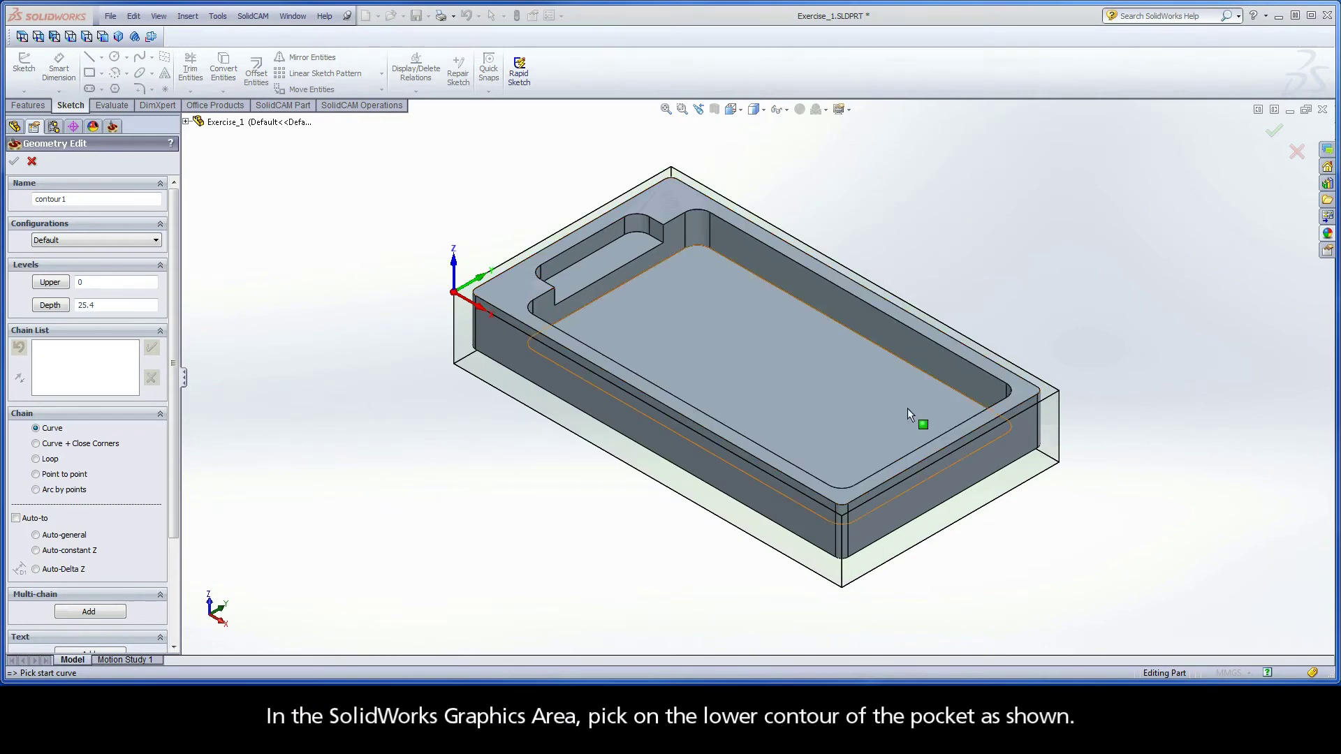
{"action": "left_click", "coordinate": [949, 386]}
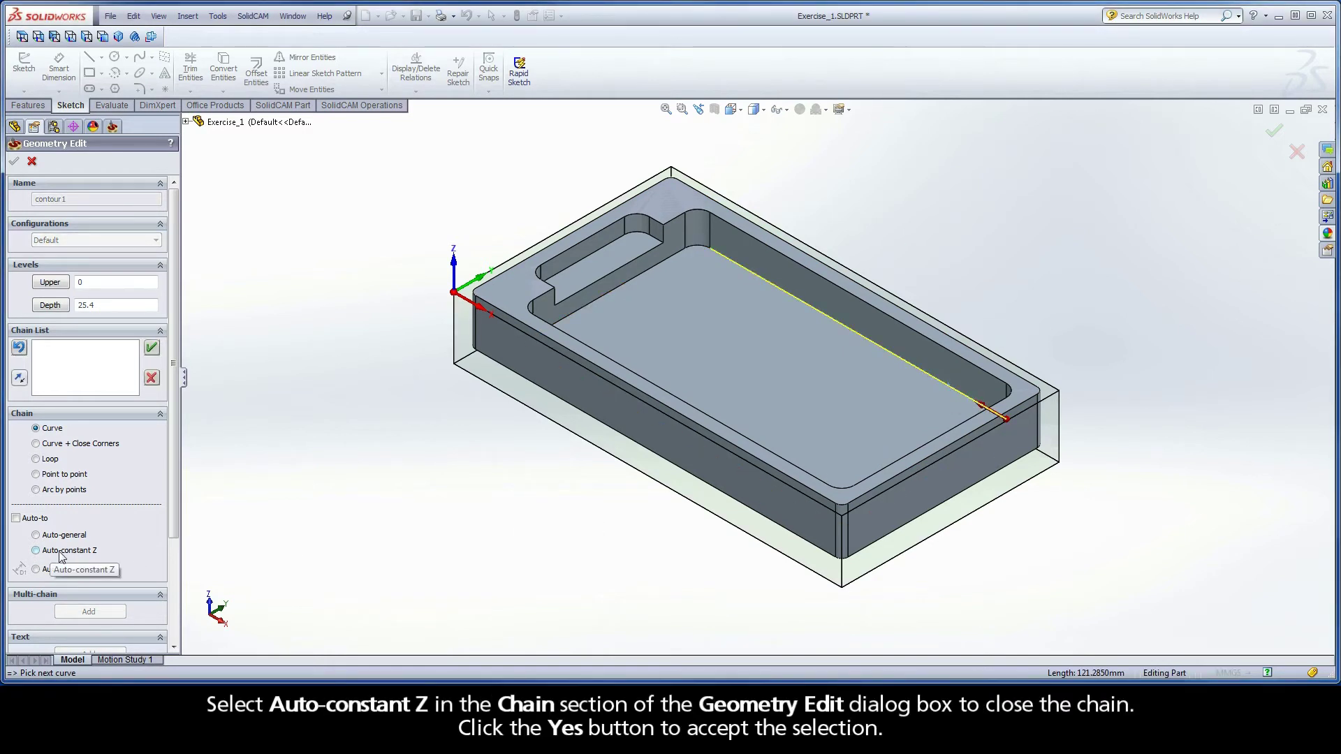
{"action": "left_click", "coordinate": [84, 552]}
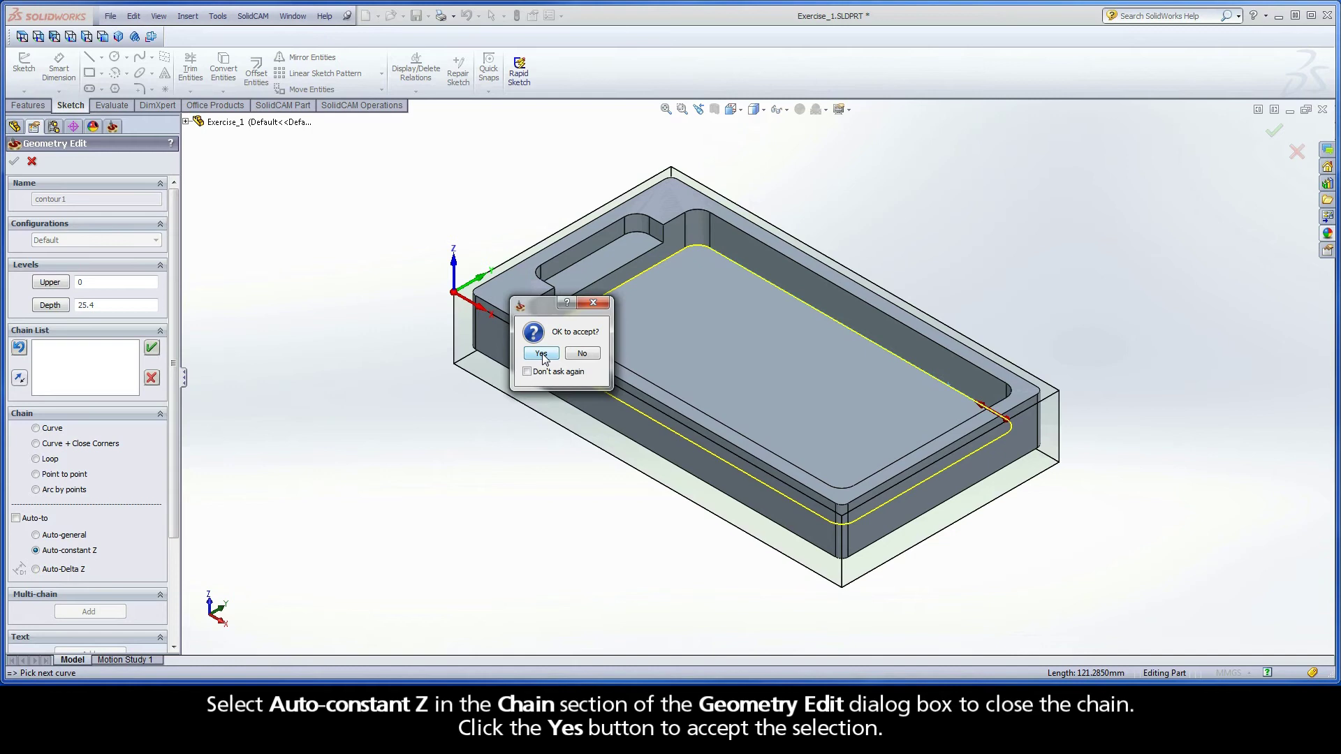
{"action": "left_click", "coordinate": [542, 354]}
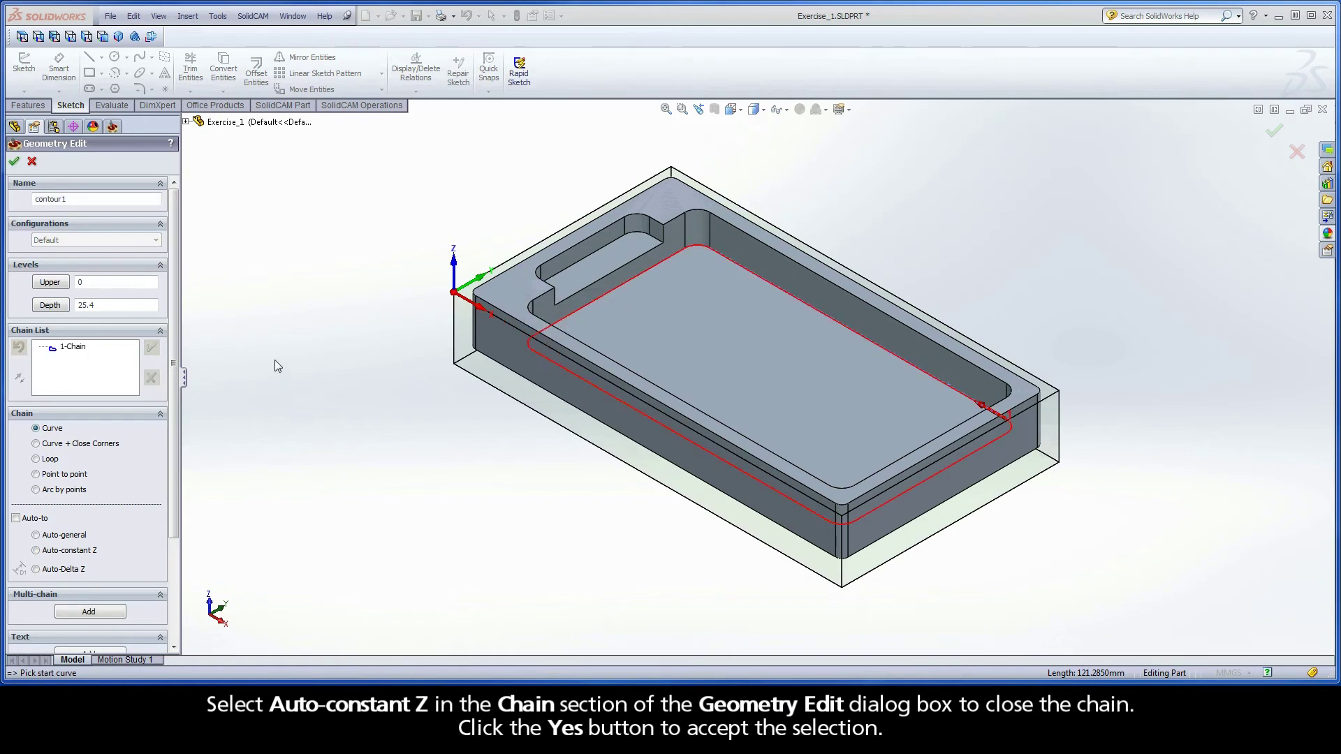
{"action": "left_click", "coordinate": [82, 353]}
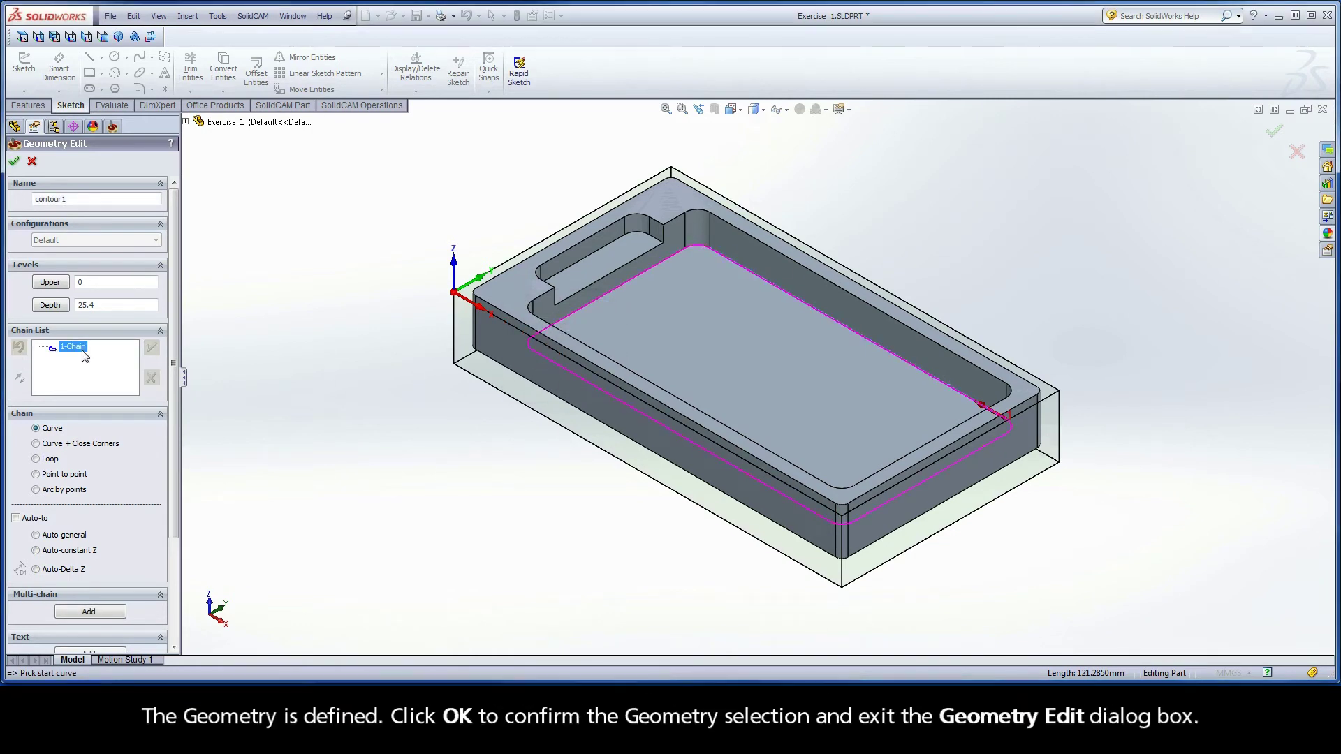
{"action": "left_click", "coordinate": [14, 162]}
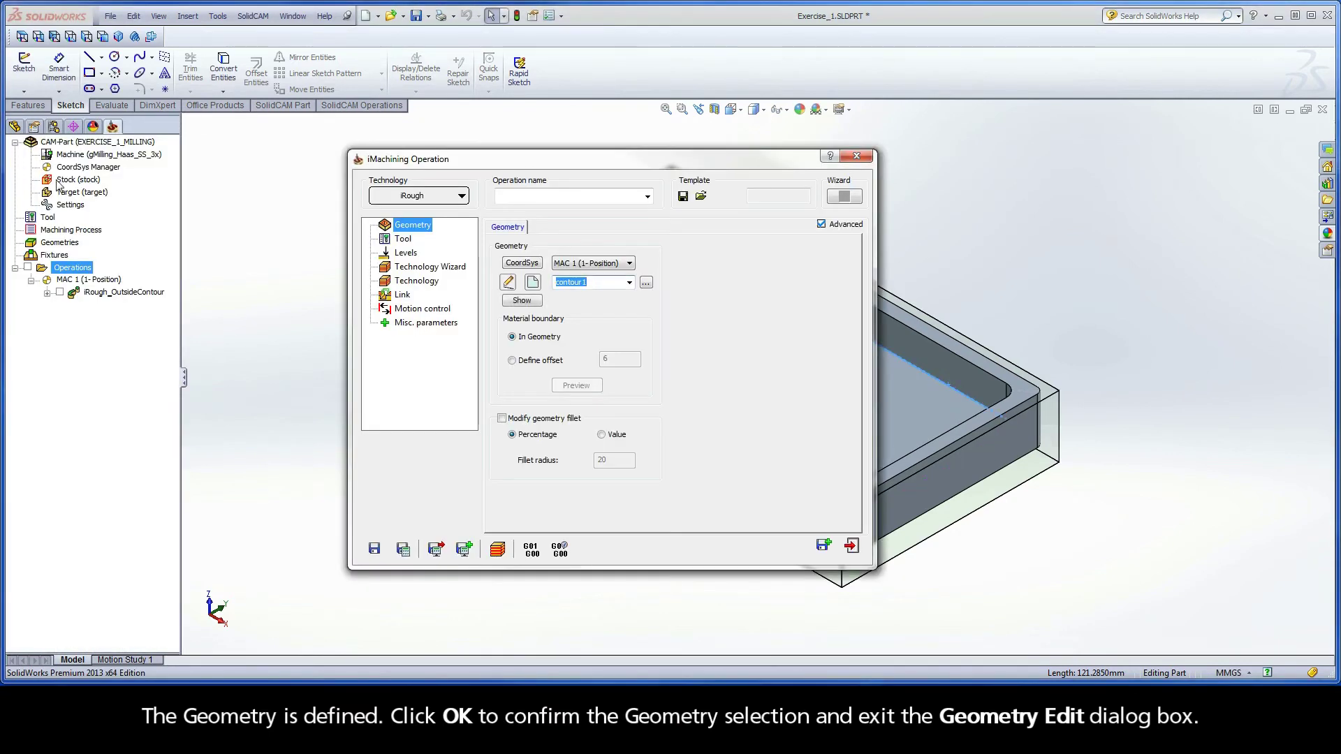
Create a new end mill for the operation with a 9.5 mm diameter and 5 flutes, keeping the default cutting length.
{"action": "left_click", "coordinate": [405, 240]}
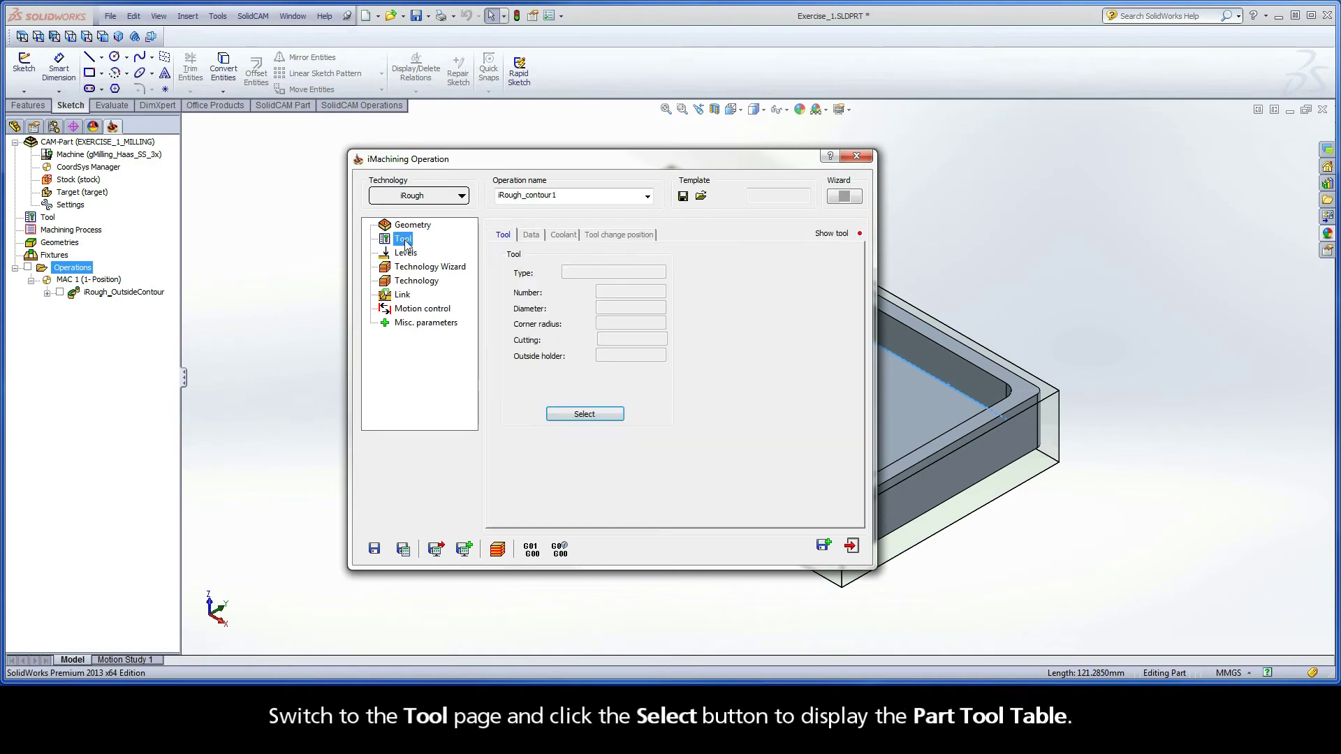
{"action": "left_click", "coordinate": [580, 413]}
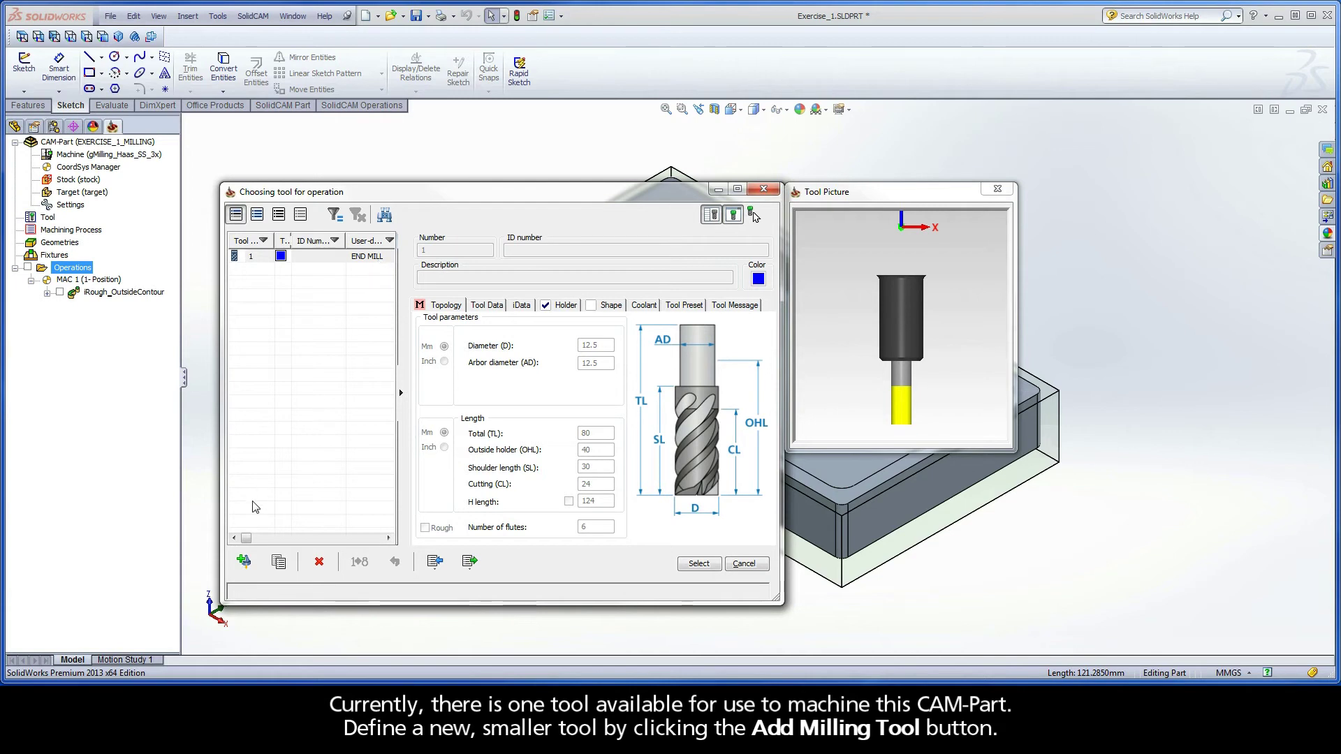
{"action": "left_click", "coordinate": [244, 563]}
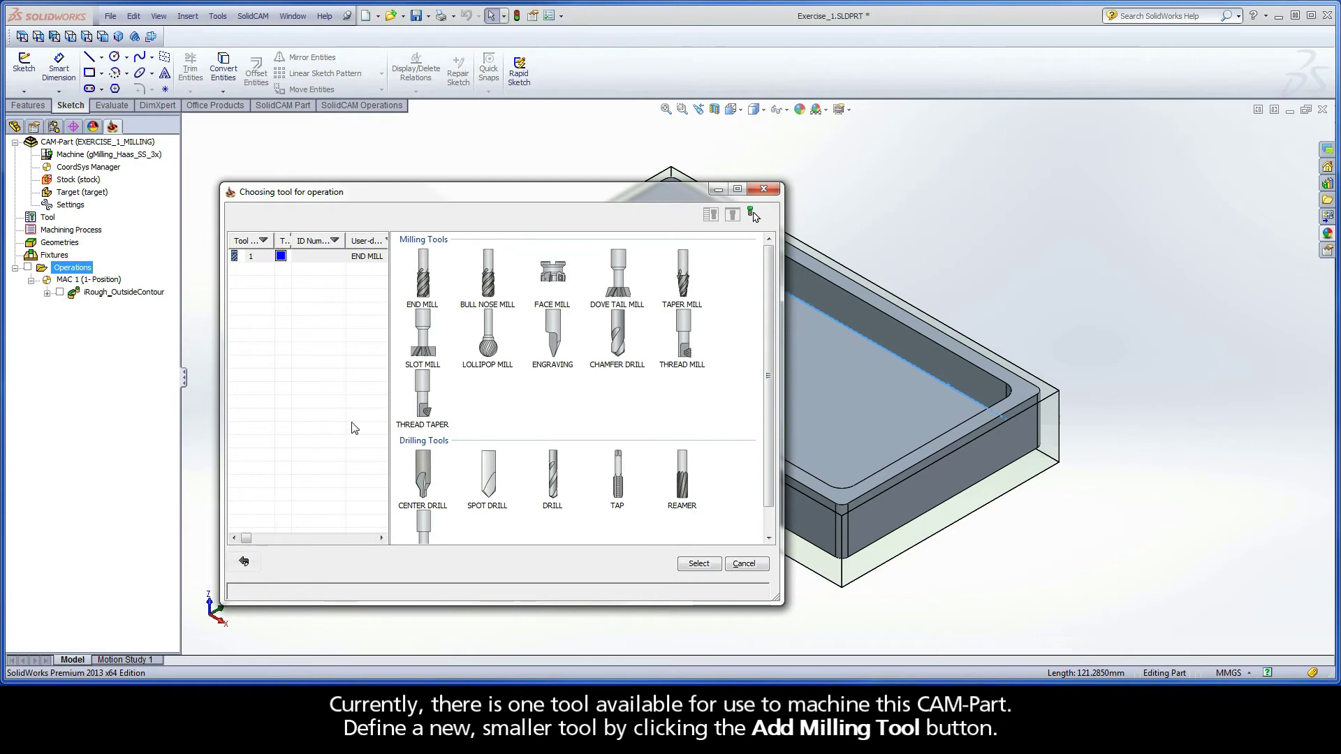
{"action": "left_click", "coordinate": [423, 276]}
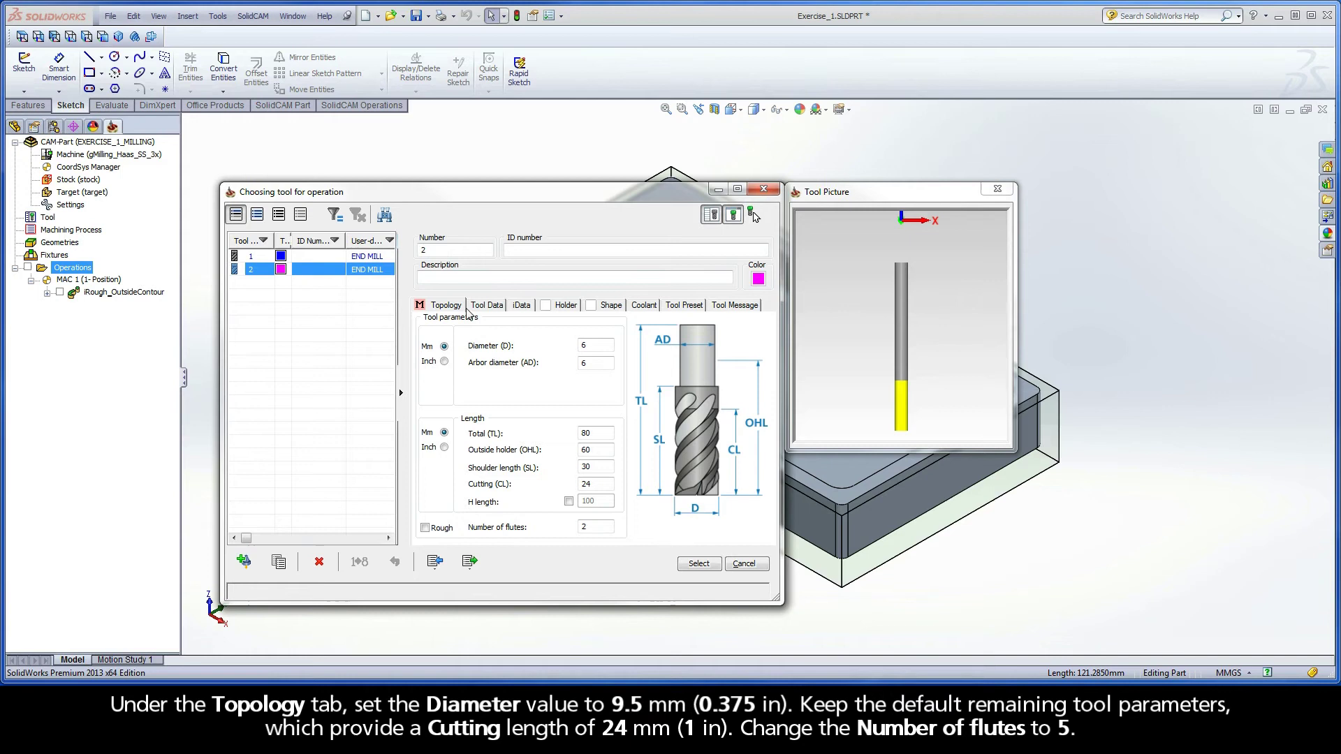
{"action": "double_click", "coordinate": [582, 347]}
{"action": "type", "text": "9"}
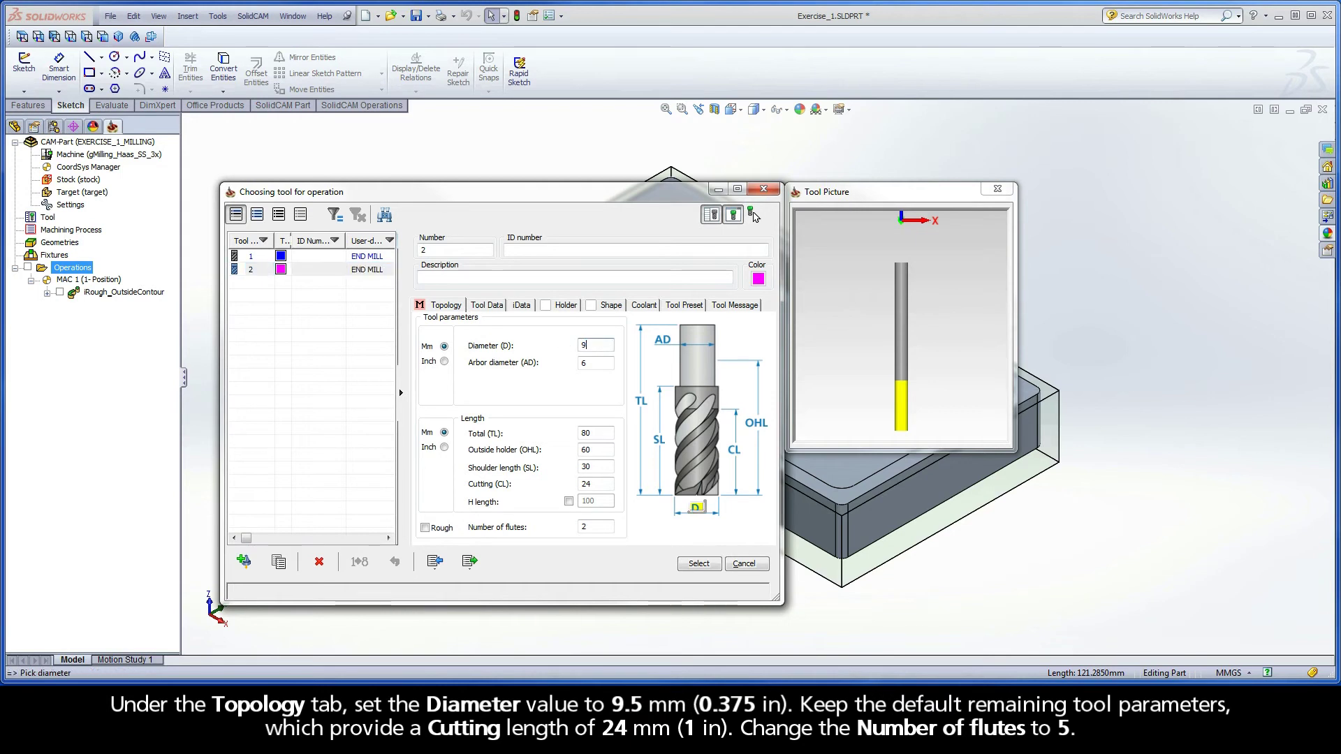
{"action": "type", "text": ".5"}
{"action": "double_click", "coordinate": [593, 486]}
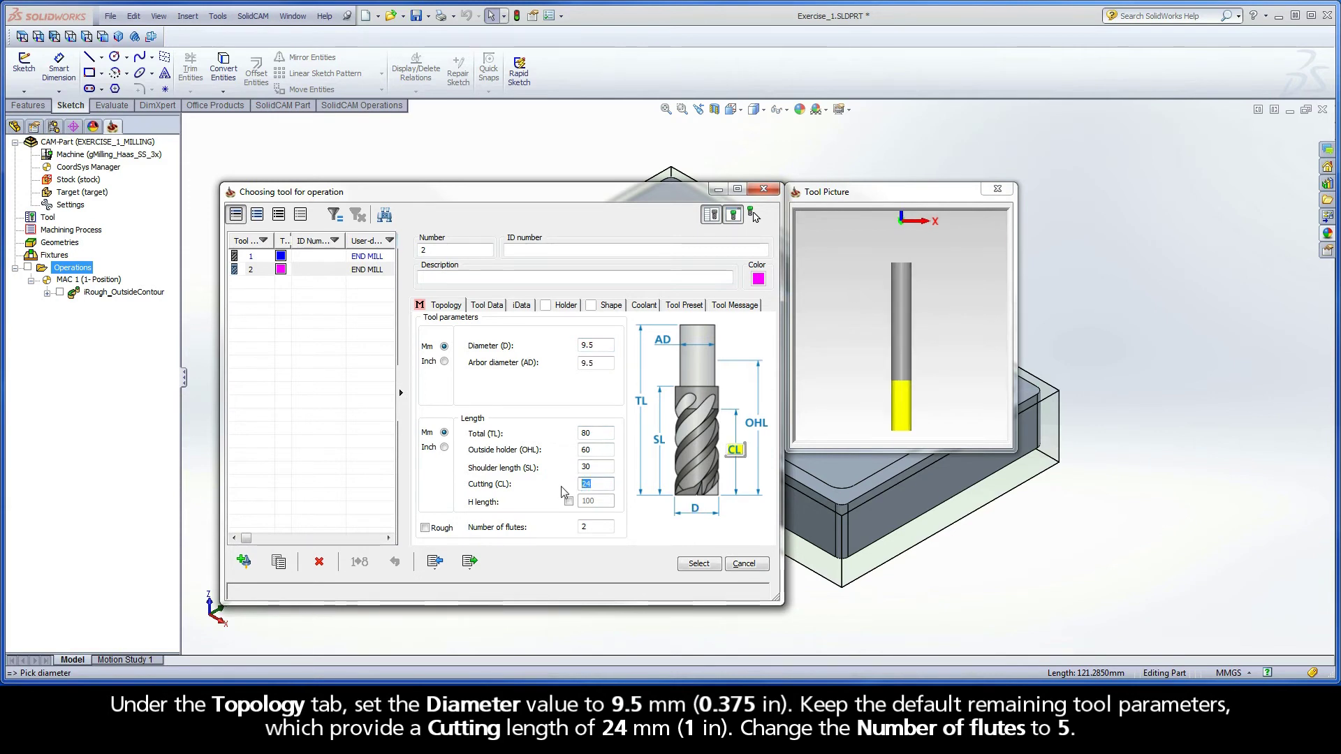
{"action": "double_click", "coordinate": [584, 527]}
{"action": "type", "text": "5"}
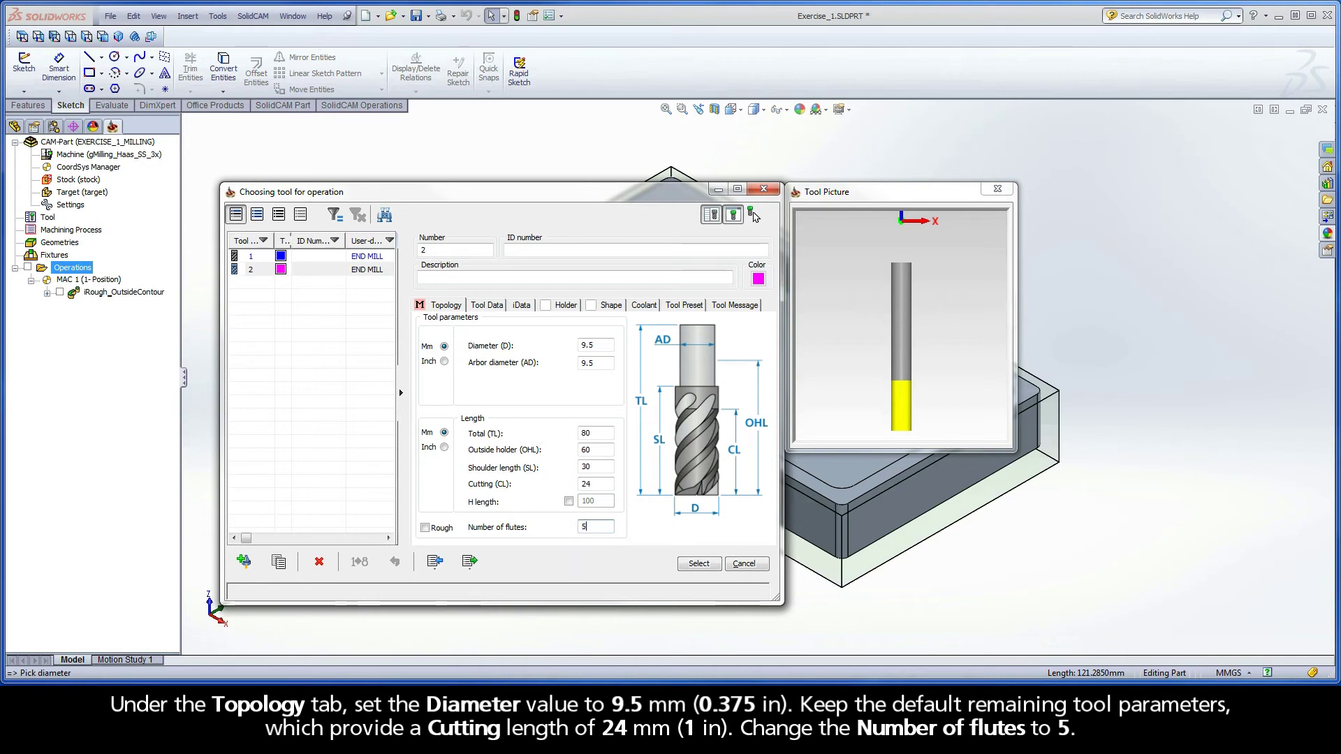
Set the new end mill's outside holder length to 40 mm, and assign it to the operation with the local HSK A 63 ER 16x80 holder.
{"action": "double_click", "coordinate": [585, 450]}
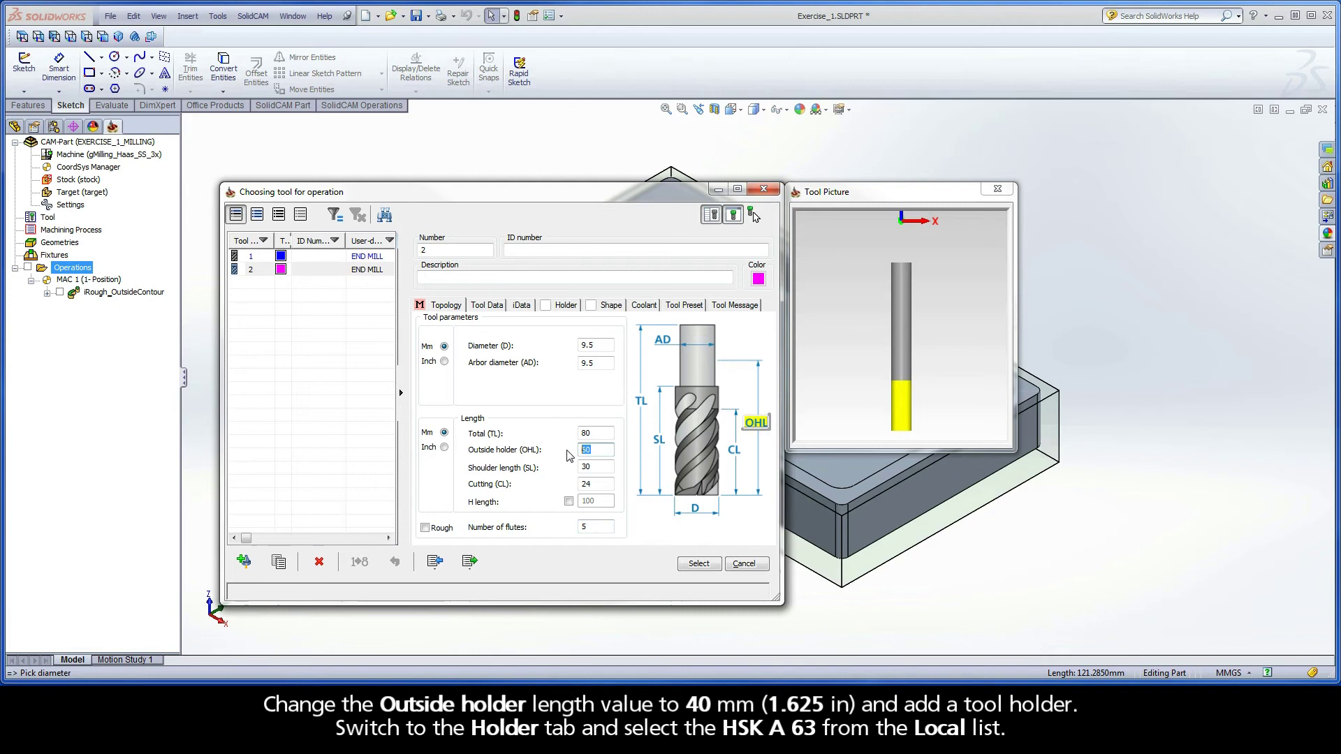
{"action": "type", "text": "40"}
{"action": "left_click", "coordinate": [547, 308]}
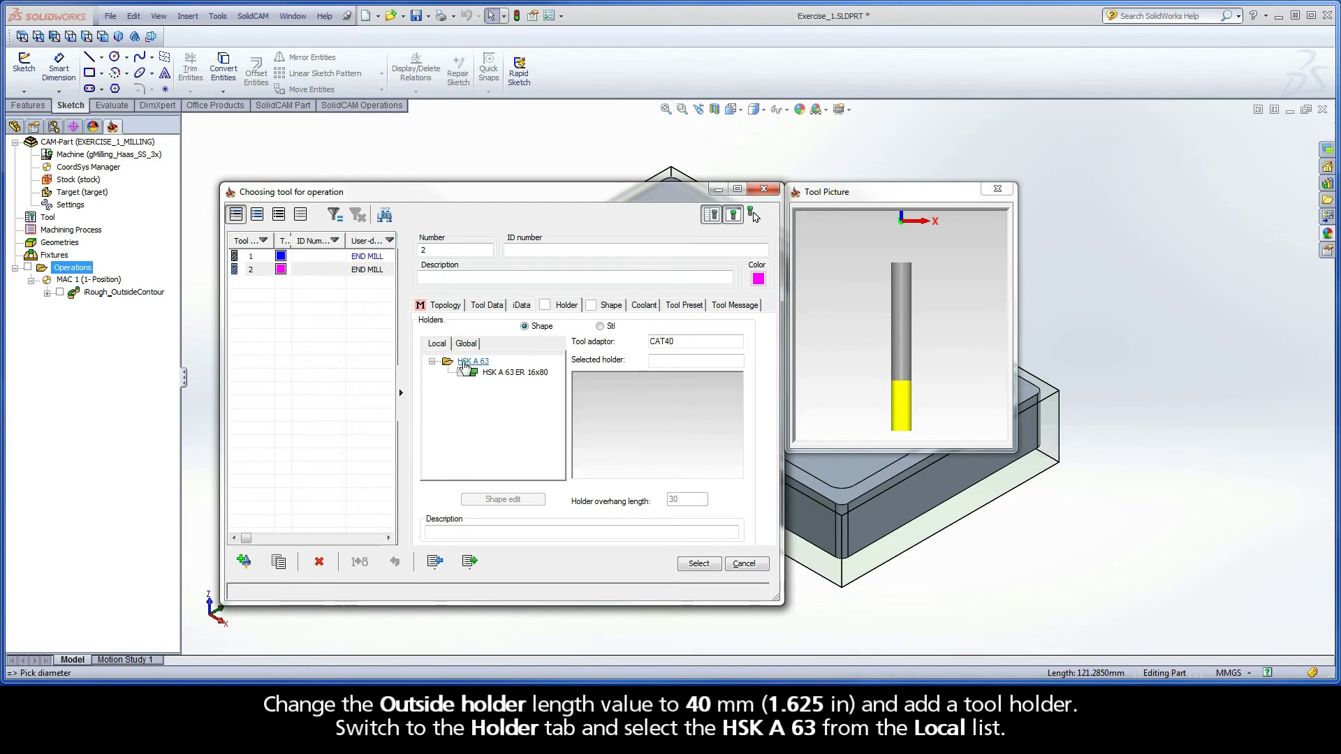
{"action": "left_click", "coordinate": [461, 372]}
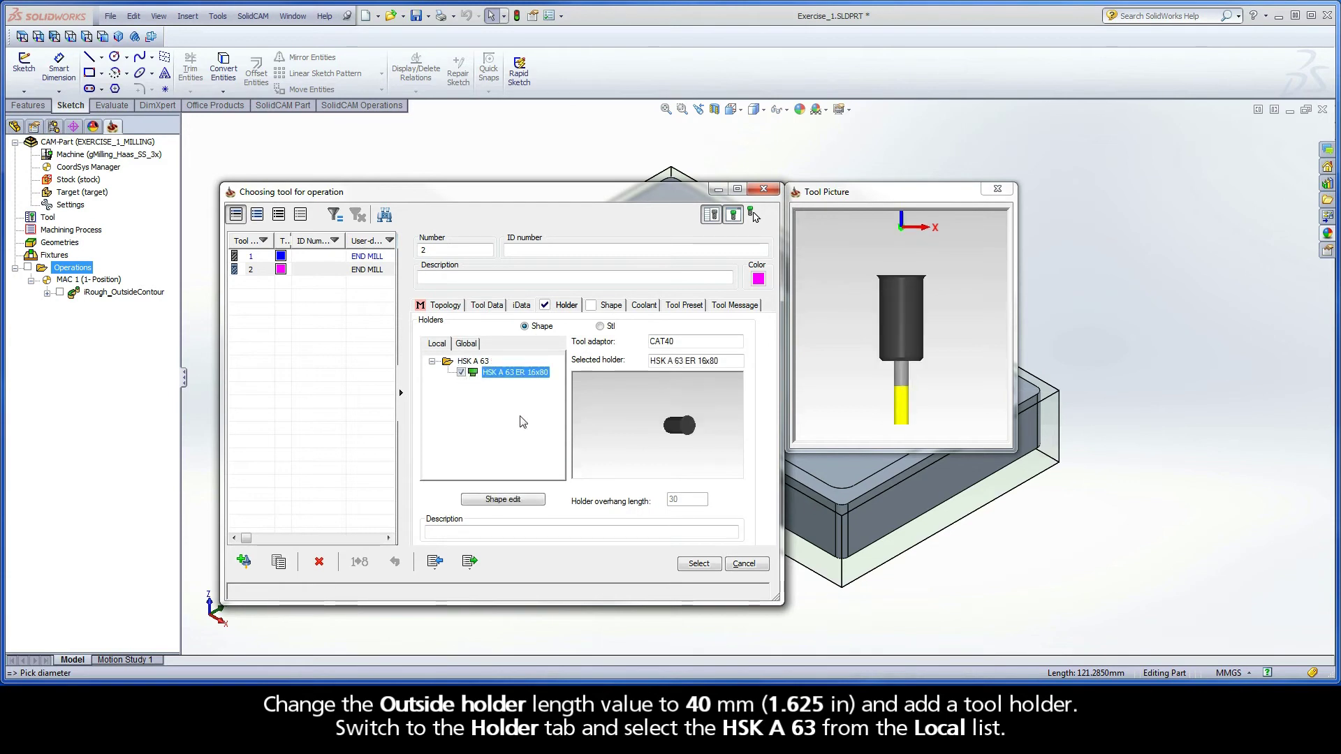
{"action": "left_click", "coordinate": [700, 565]}
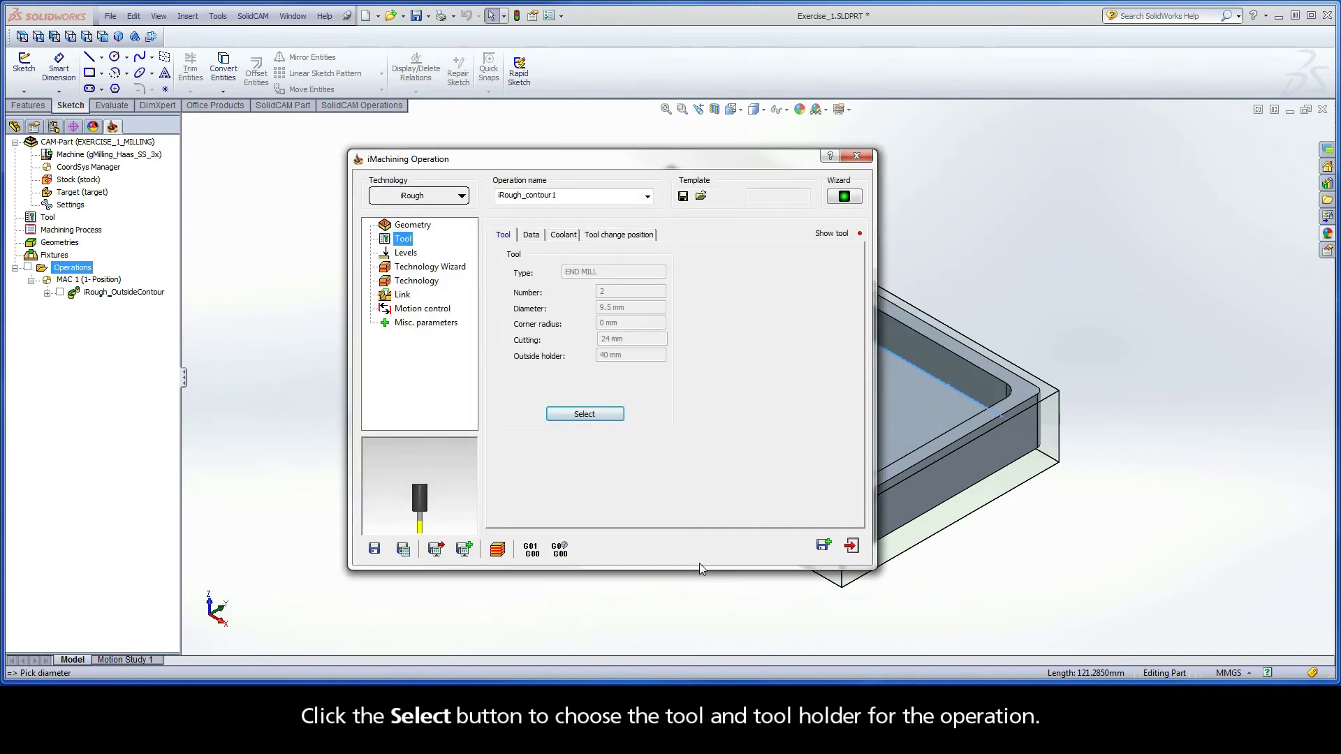
Define the milling levels by picking the model's top face as upper level and the center pocket's floor as pocket depth.
{"action": "left_click", "coordinate": [411, 256]}
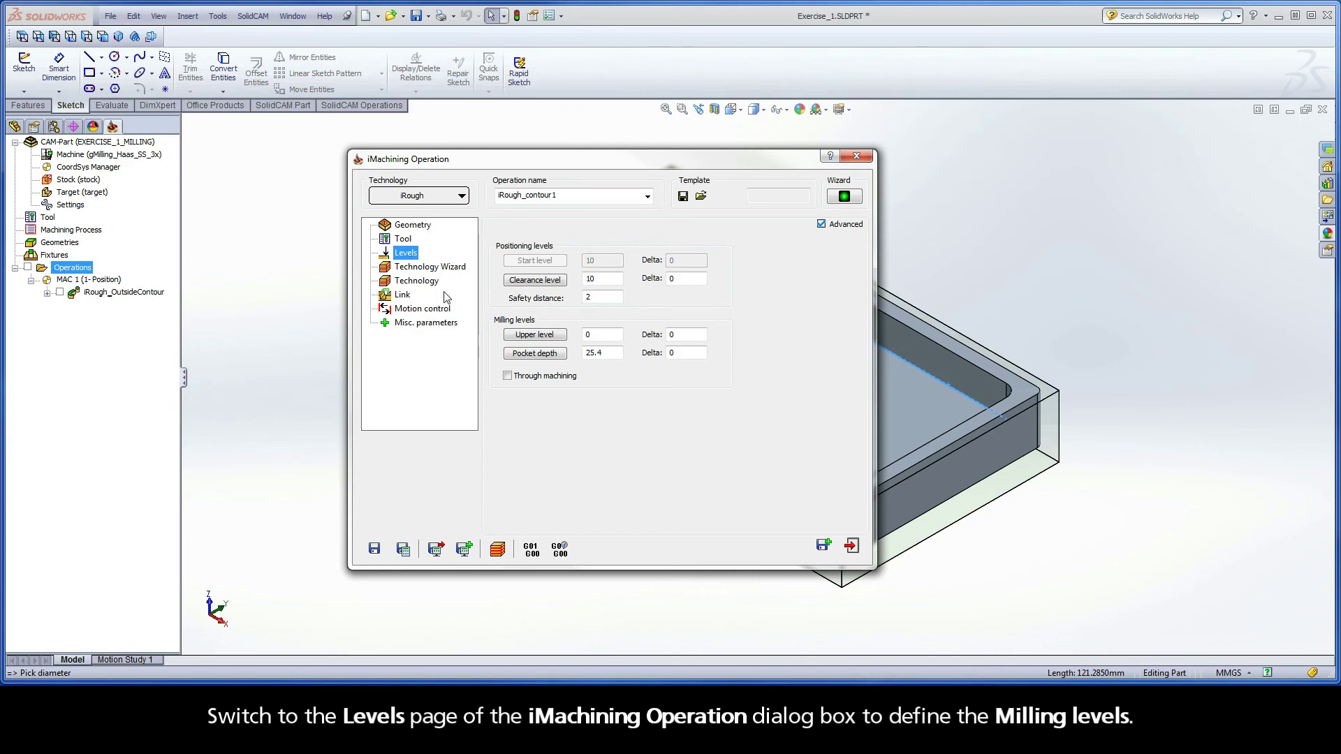
{"action": "left_click", "coordinate": [535, 335]}
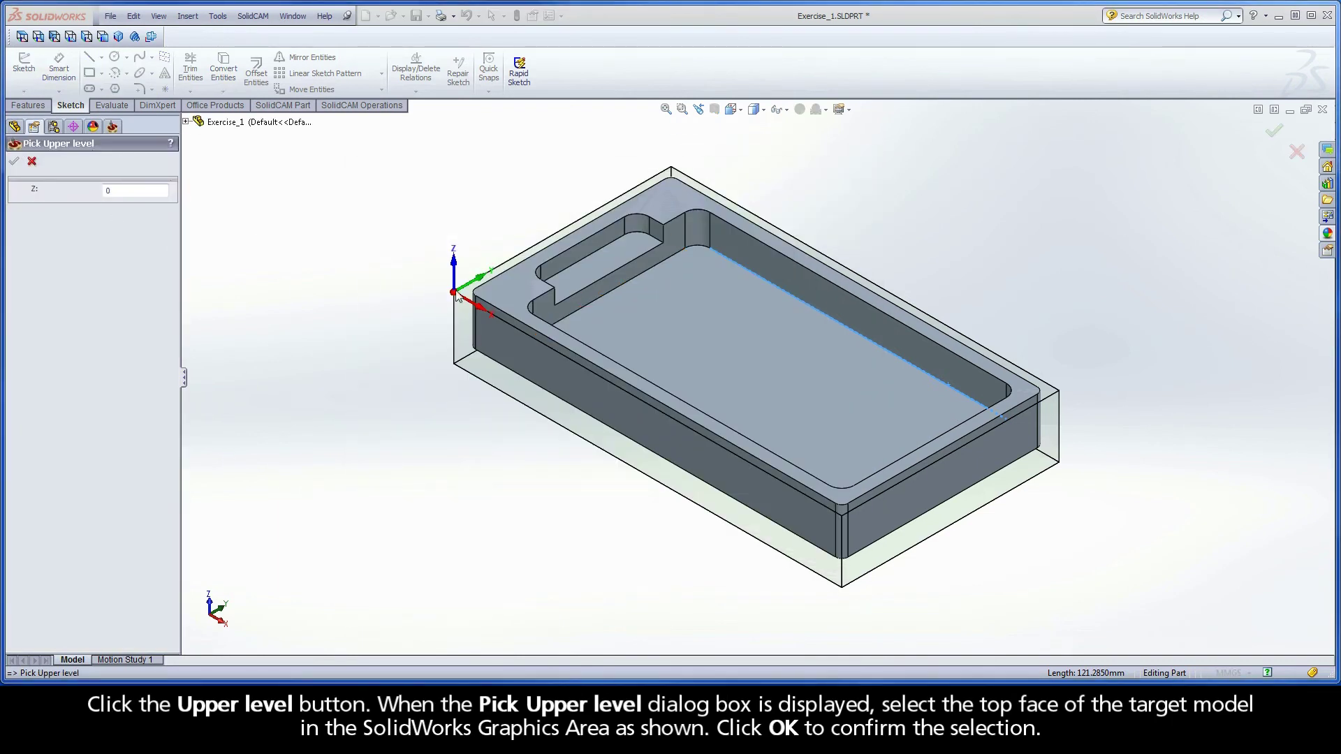
{"action": "left_click", "coordinate": [515, 288]}
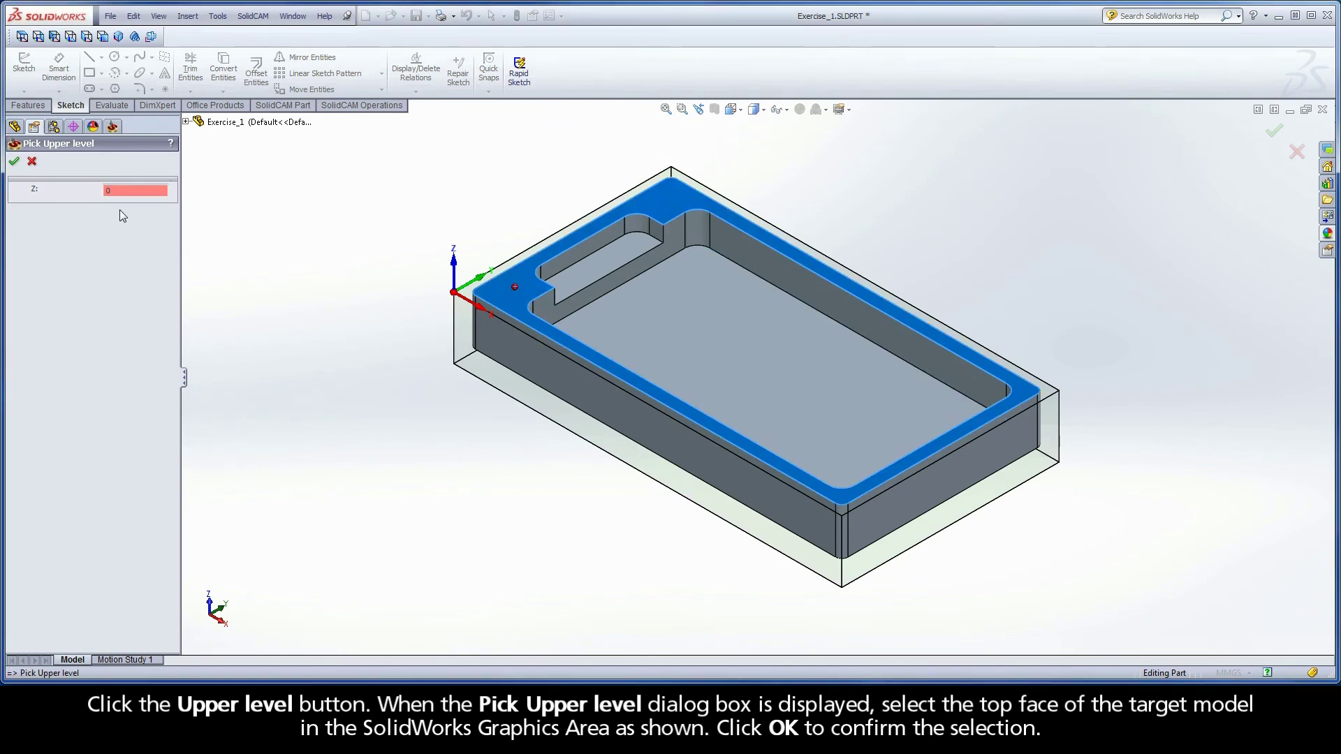
{"action": "left_click", "coordinate": [14, 162]}
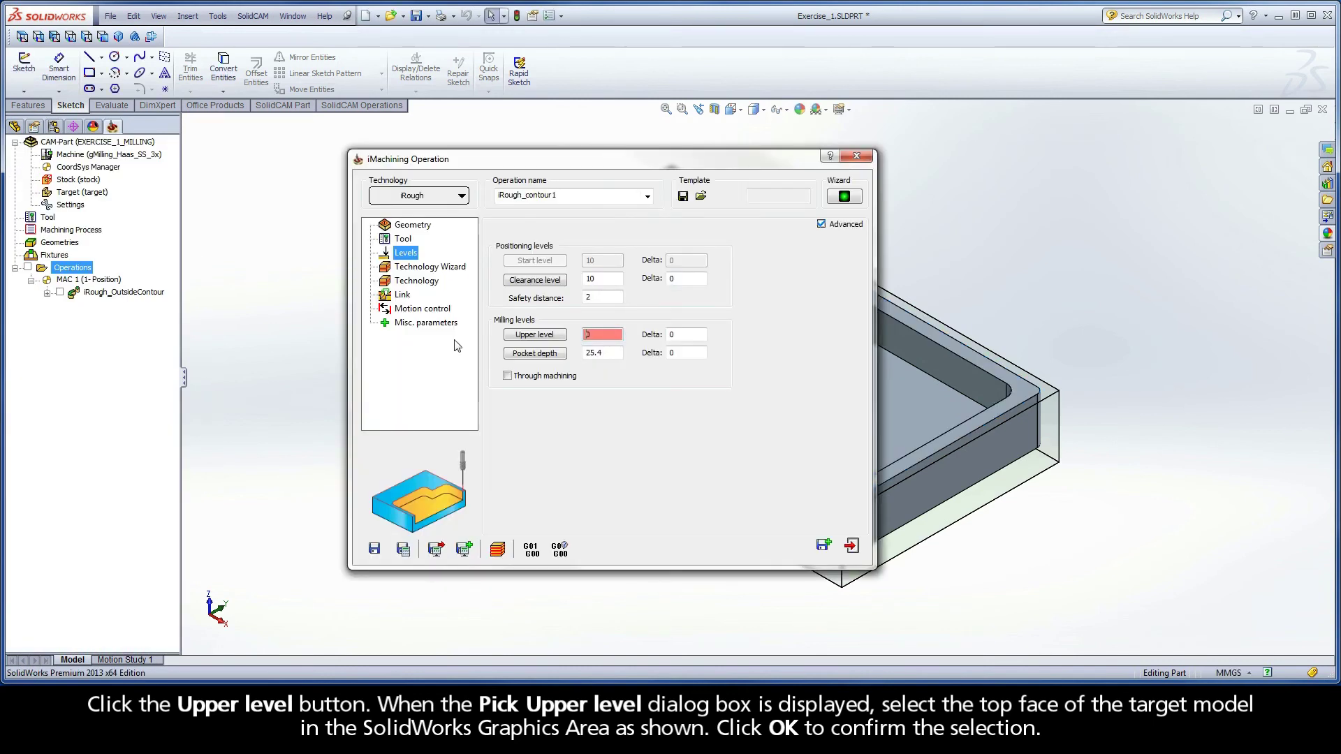
{"action": "left_click", "coordinate": [535, 354]}
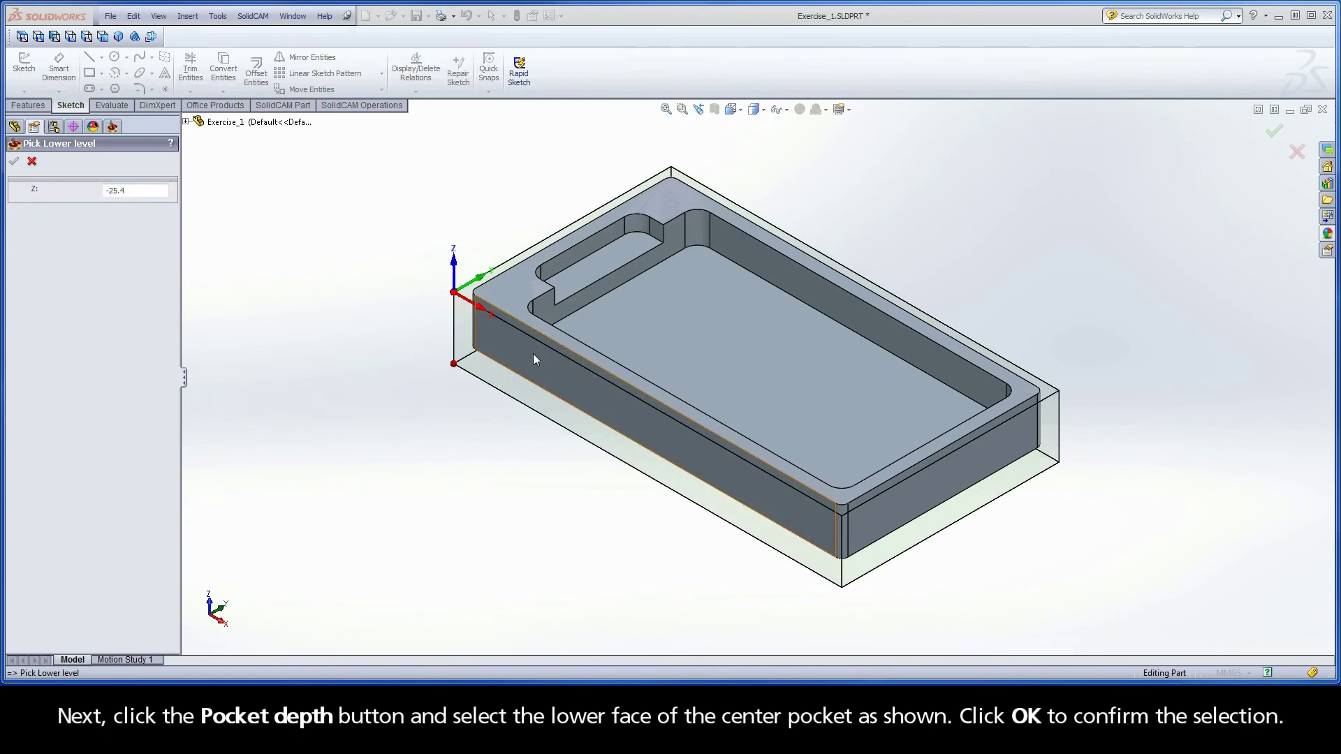
{"action": "left_click", "coordinate": [708, 330]}
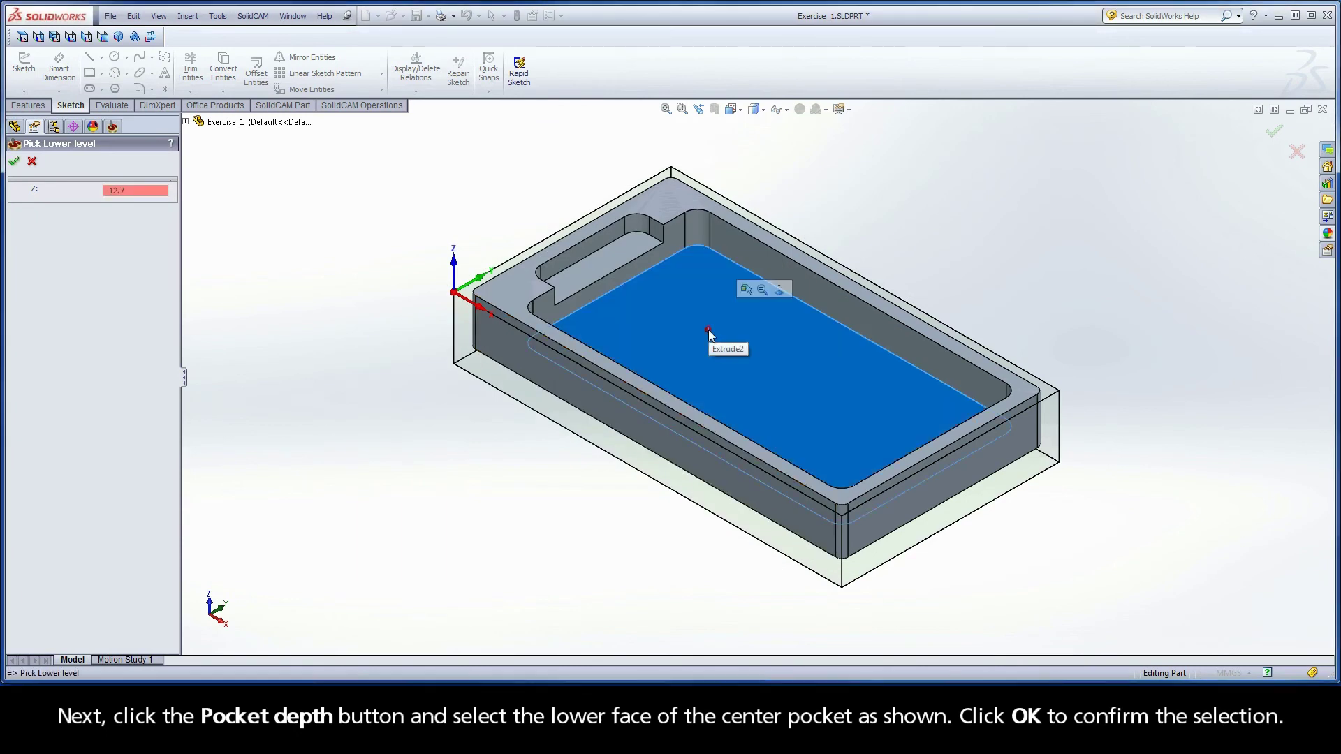
{"action": "left_click", "coordinate": [14, 163]}
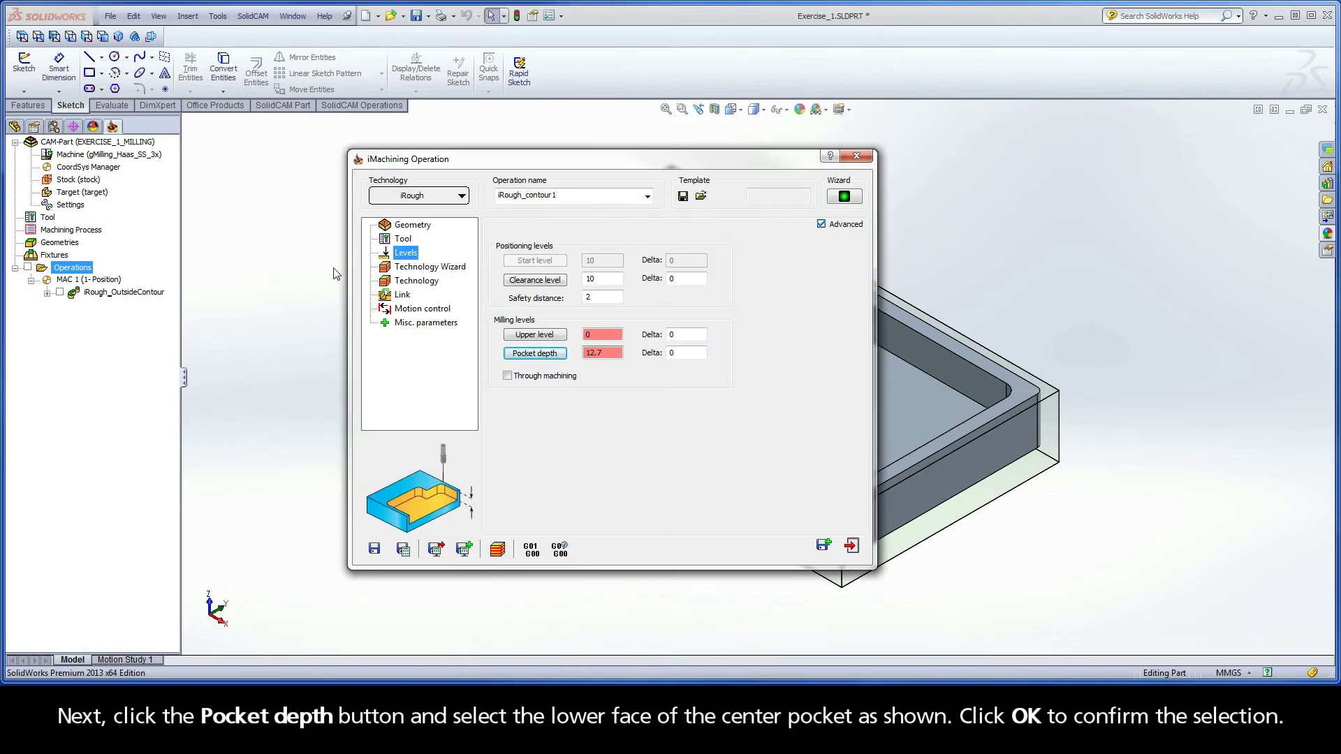
Review the operation's wizard cutting conditions, wall offset and helical entry ramping angle.
{"action": "left_click", "coordinate": [428, 271]}
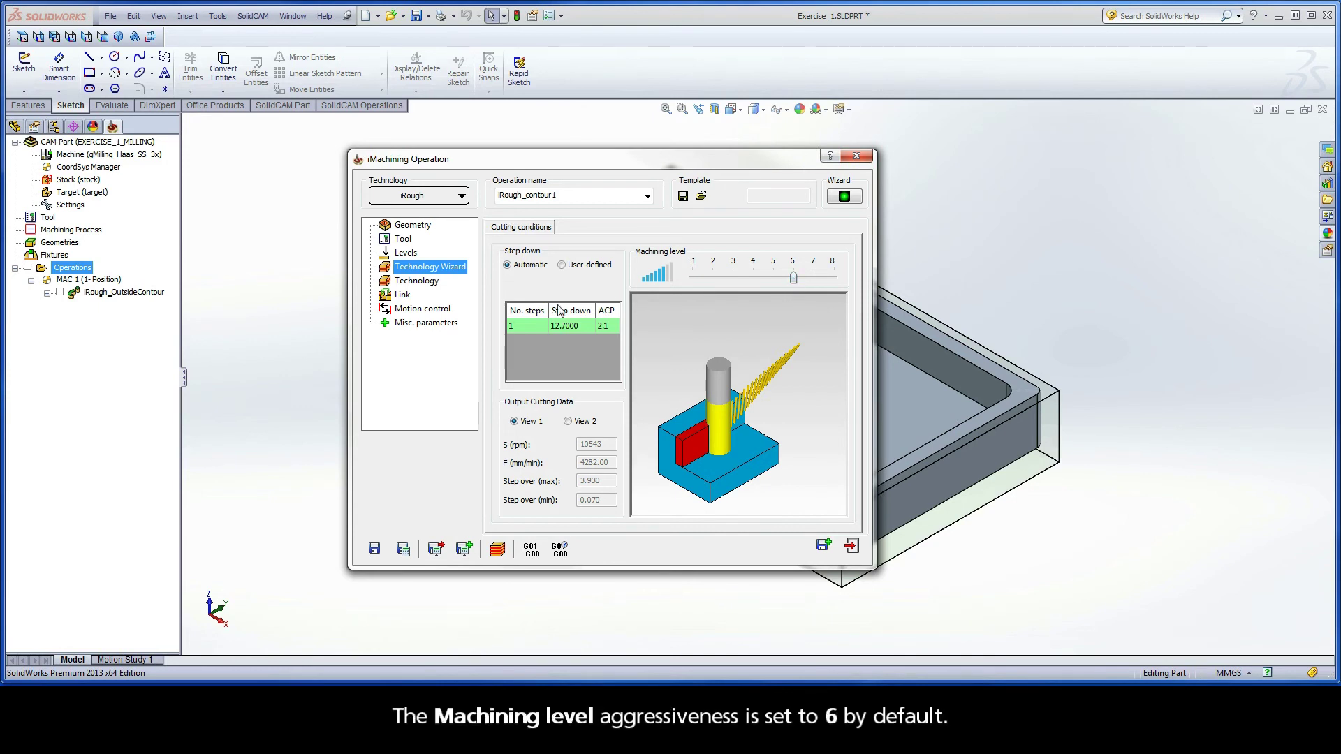
{"action": "left_click", "coordinate": [423, 282]}
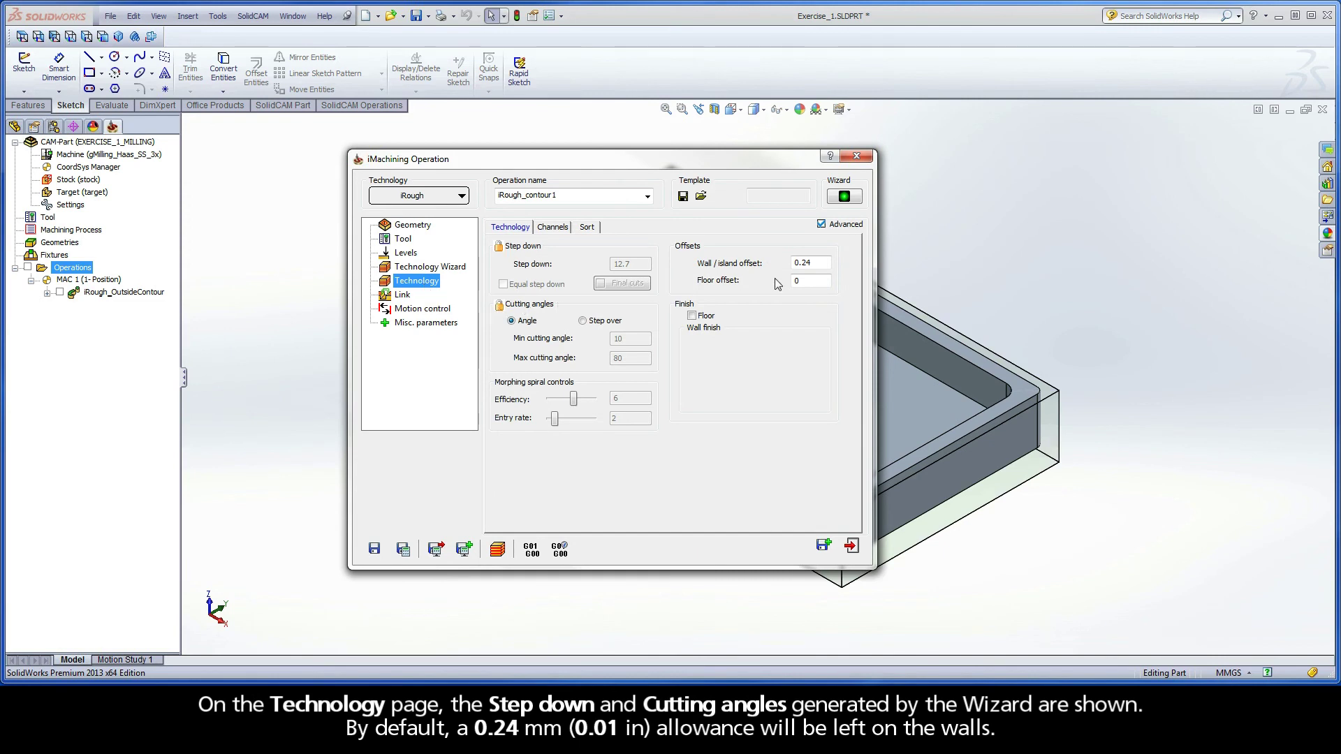
{"action": "left_click_drag", "start_coordinate": [828, 263], "coordinate": [793, 264]}
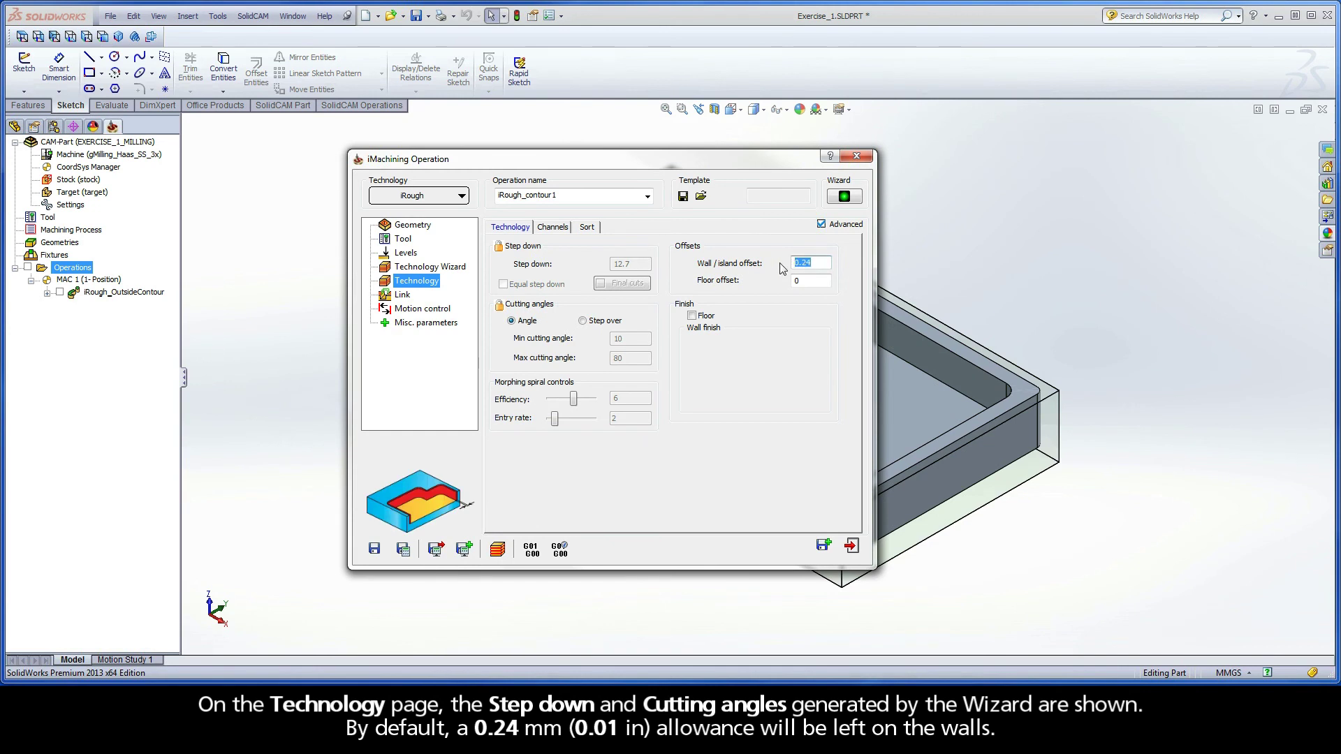
{"action": "left_click", "coordinate": [407, 298]}
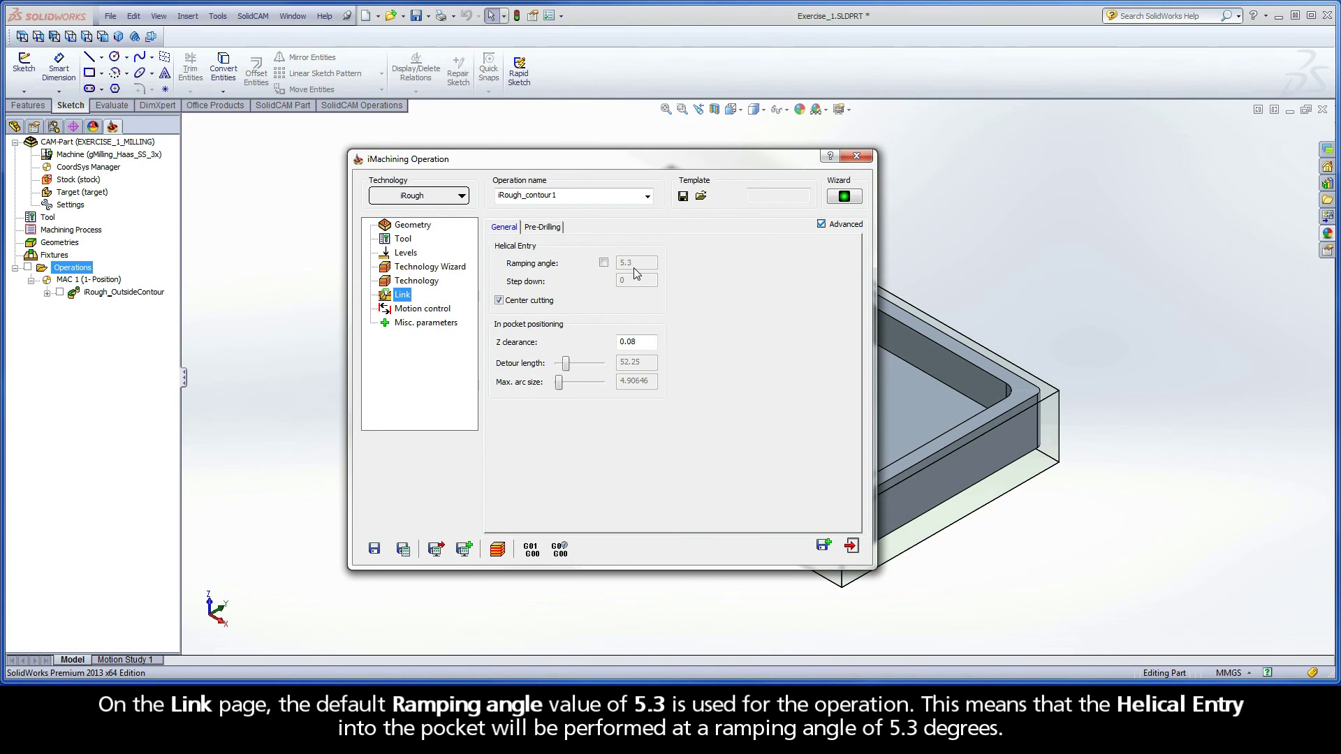
Rename the operation iRough_CenterPocket, and save and calculate its tool path.
{"action": "left_click", "coordinate": [566, 193]}
{"action": "left_click_drag", "start_coordinate": [563, 196], "coordinate": [525, 196]}
{"action": "type", "text": "Ce"}
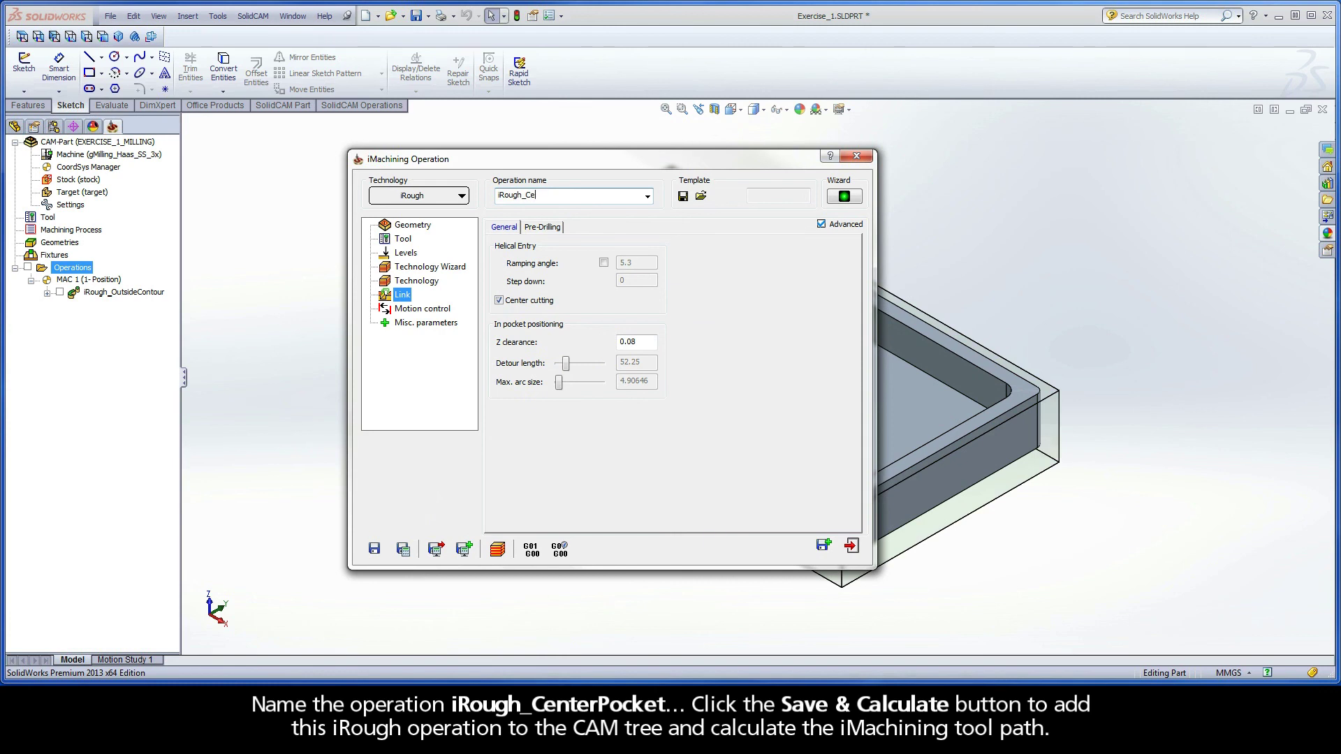
{"action": "type", "text": "nterPocket"}
{"action": "left_click", "coordinate": [403, 550]}
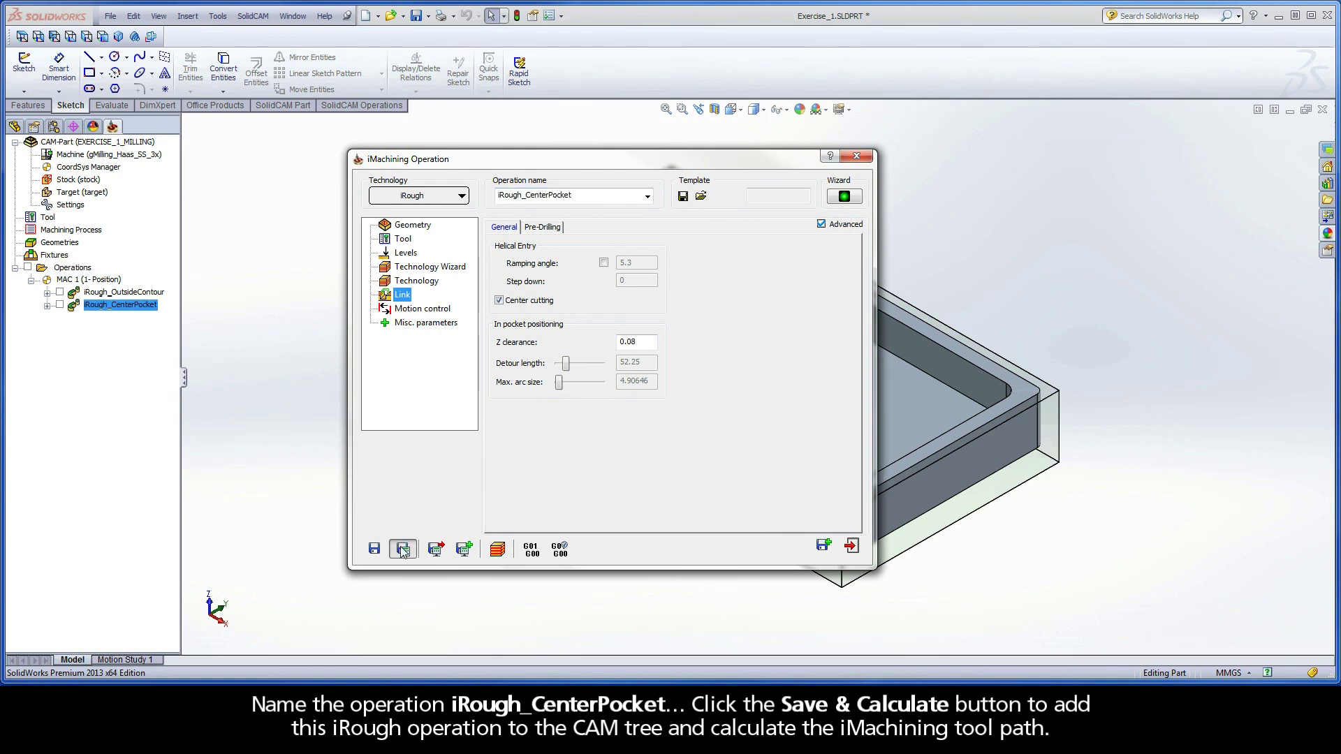
Simulate the center pocket tool path in Host CAD mode, and exit the simulation and the operation dialog.
{"action": "left_click", "coordinate": [498, 552]}
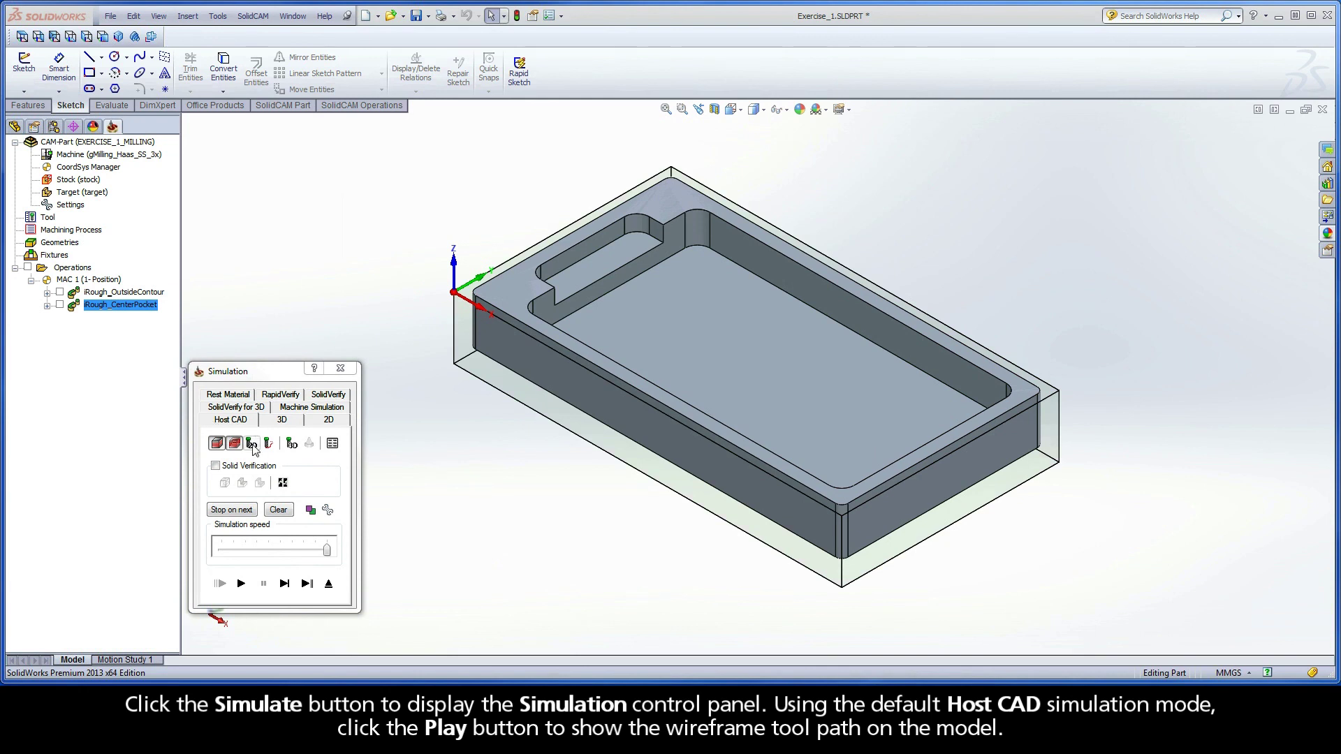
{"action": "left_click", "coordinate": [241, 584]}
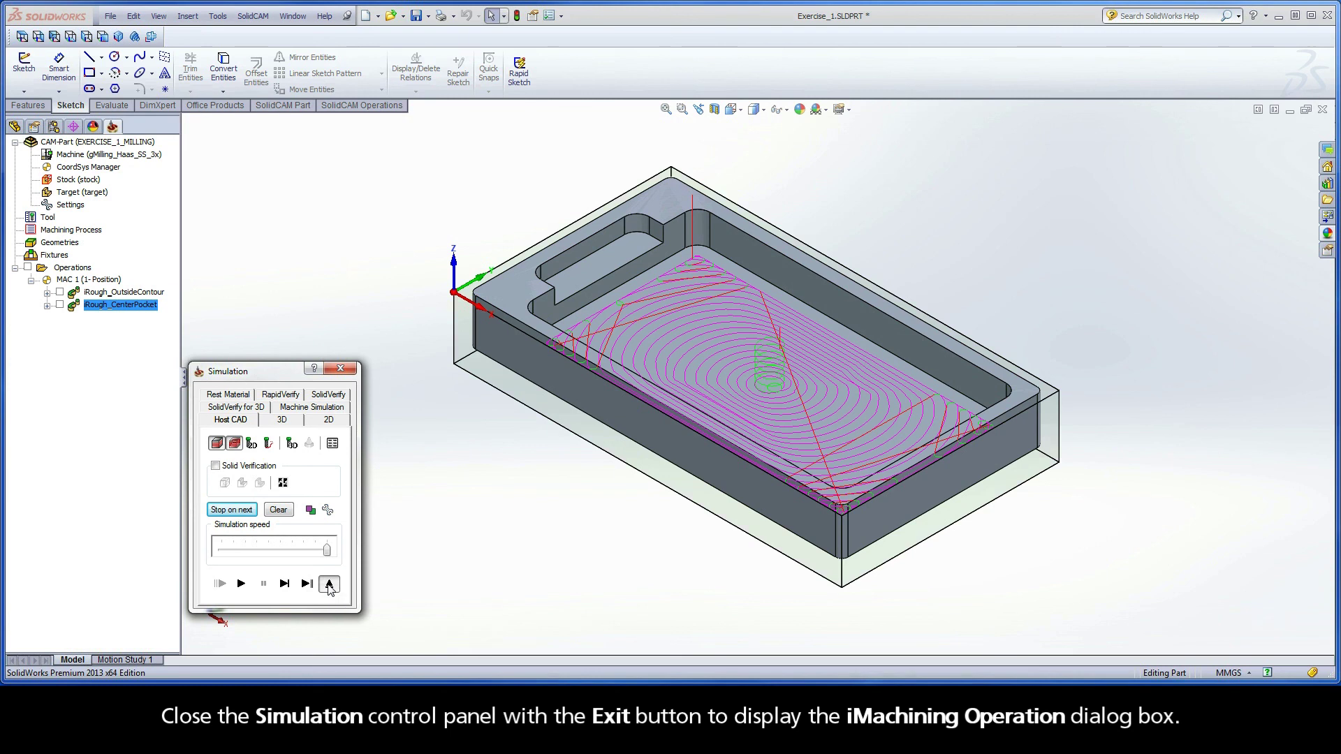
{"action": "left_click", "coordinate": [329, 585]}
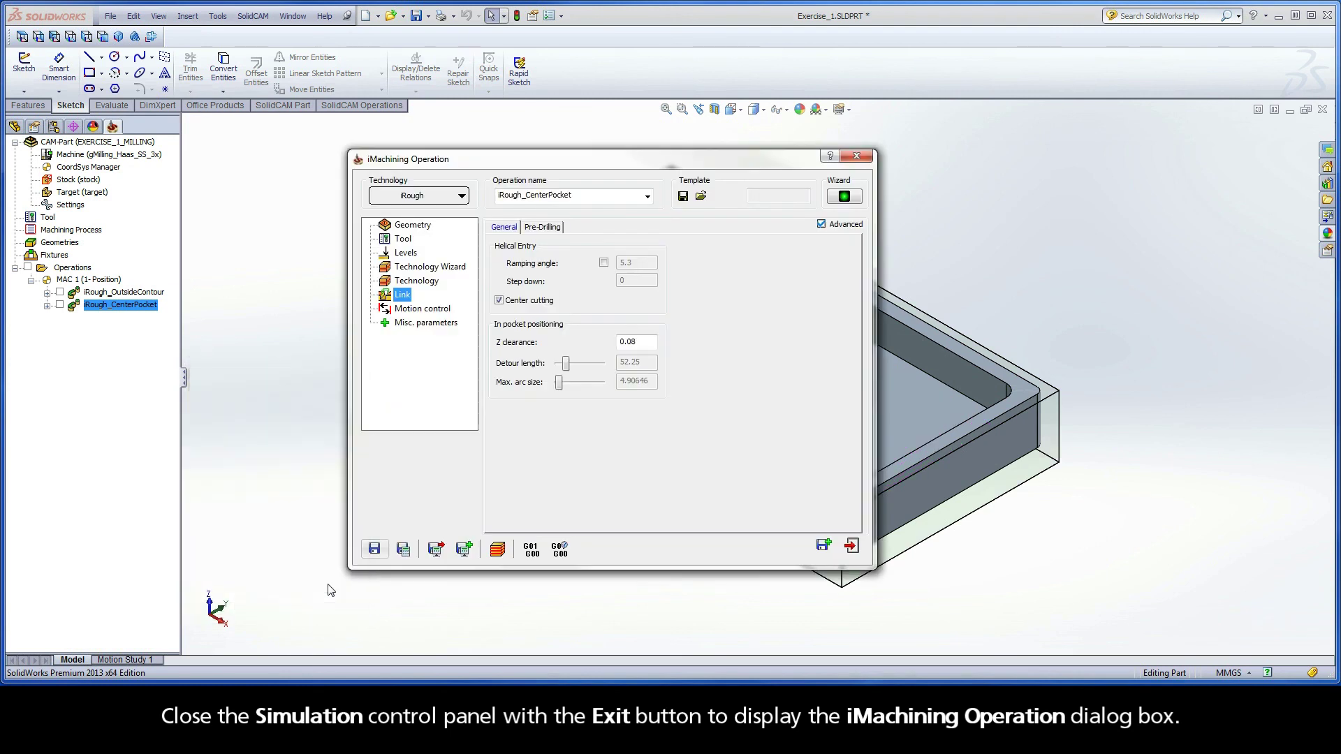
{"action": "left_click", "coordinate": [854, 548]}
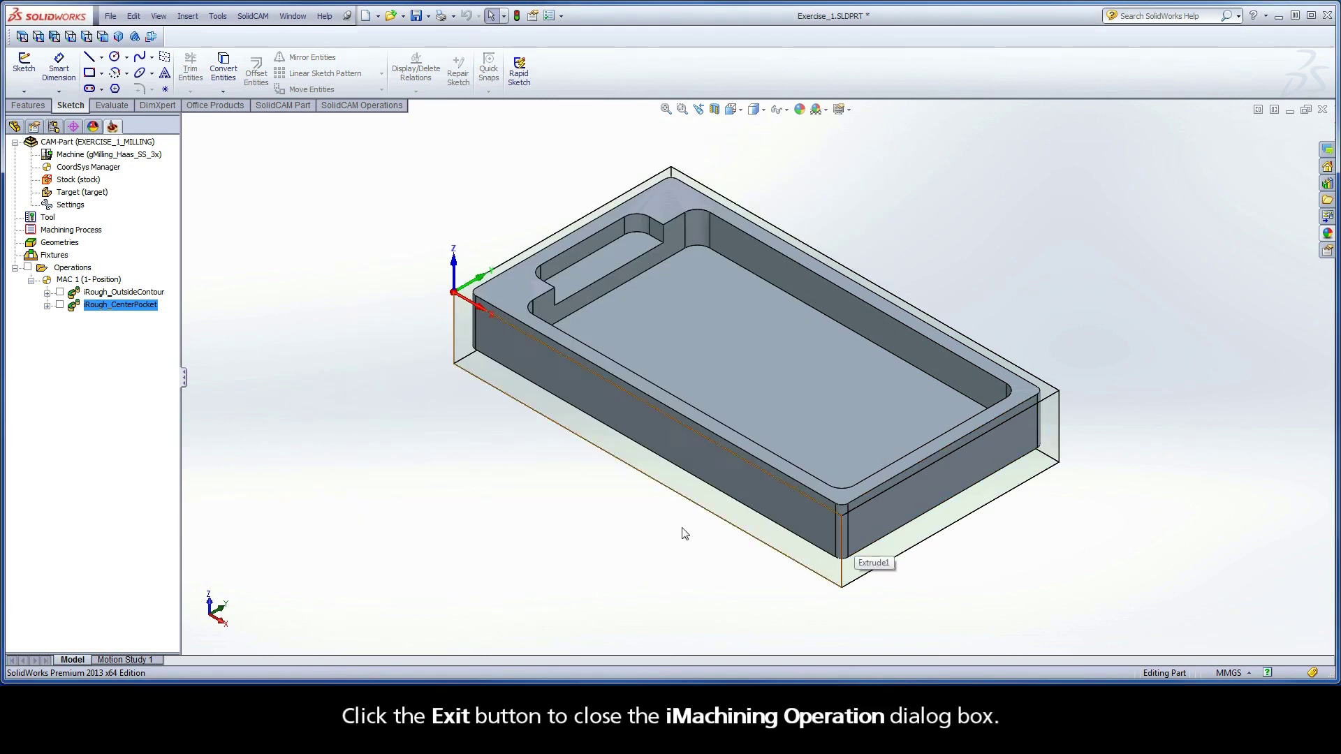